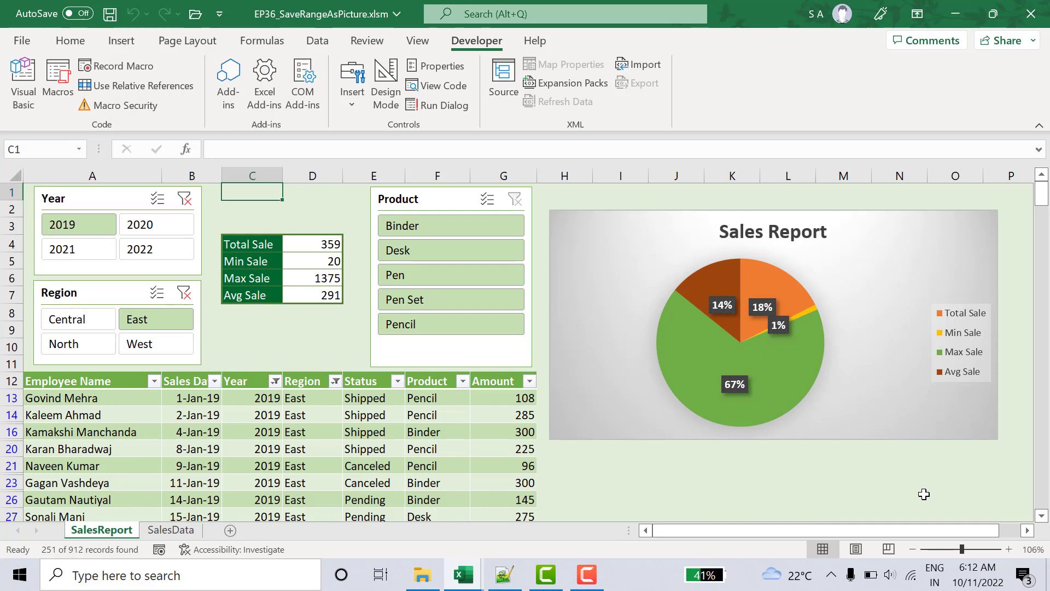
- Switch to File Explorer showing the EP36_SaveRangeAsPicture folder with its pptx and xlsm files
left_click(421, 578)
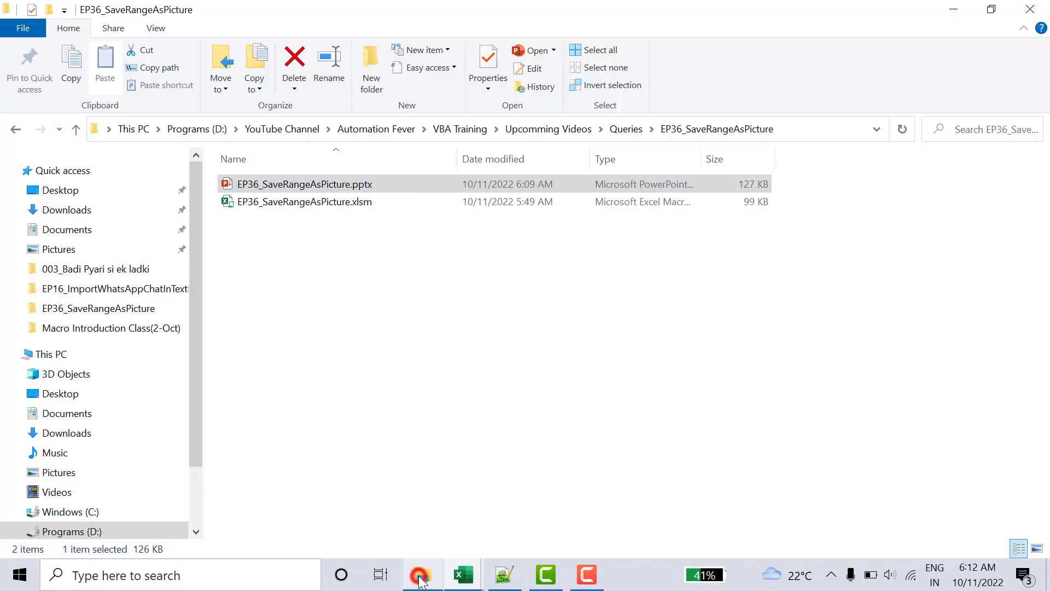
- Bring the EP36_SaveRangeAsPicture.xlsm workbook back in front of File Explorer
left_click(465, 275)
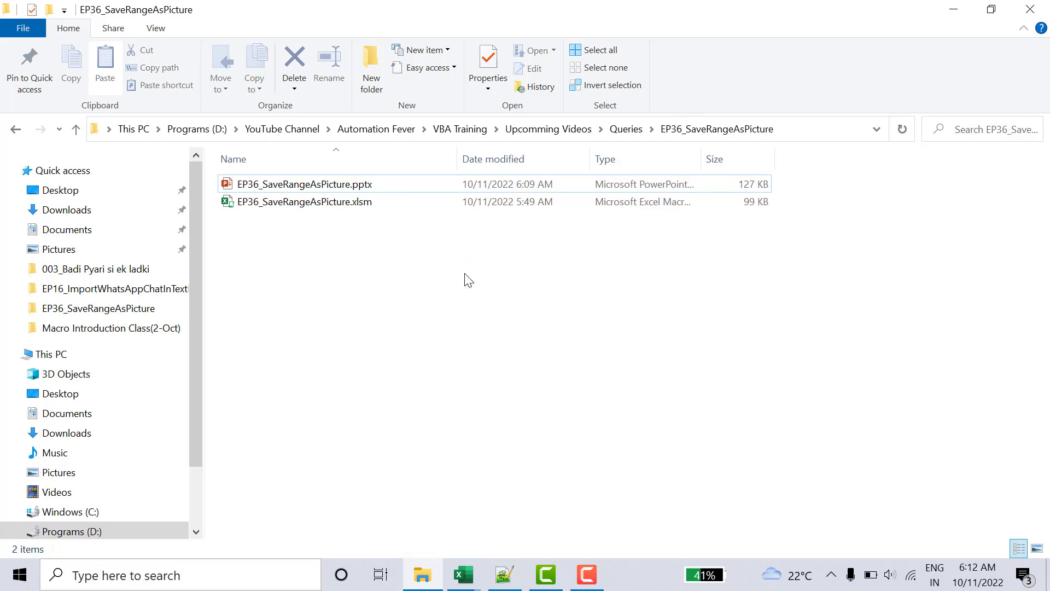
mouse_move(463, 574)
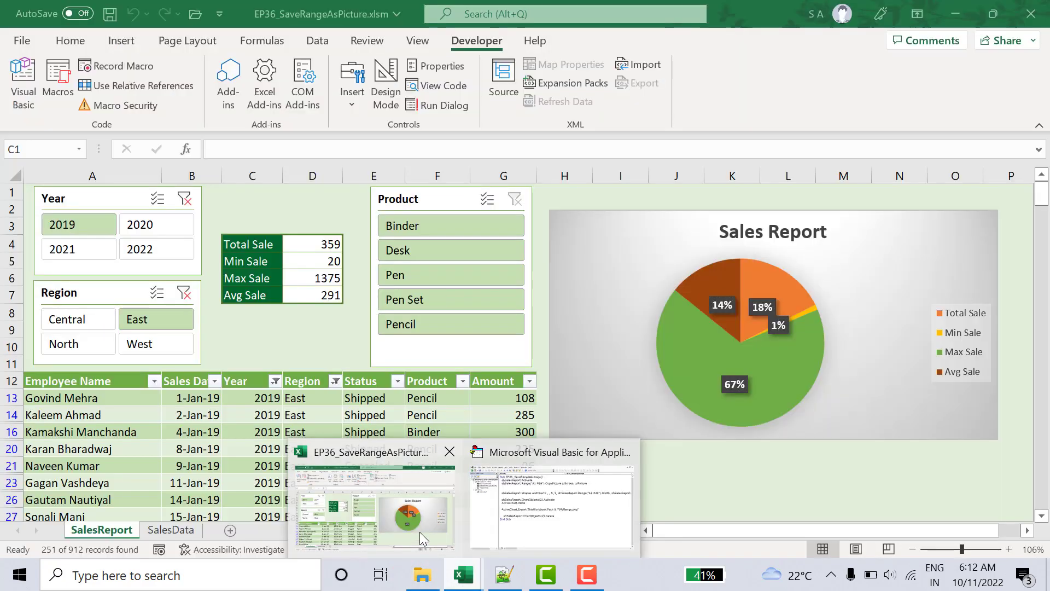
left_click(419, 532)
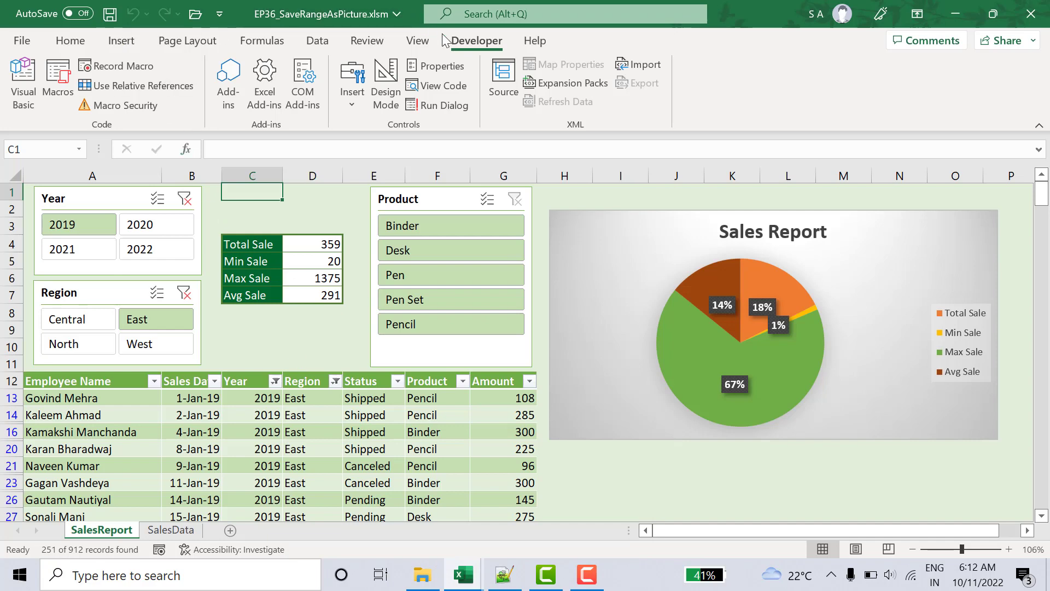
- Run the EP36_SaveRangeAsImage macro from the Developer tab's Macros list
left_click(470, 44)
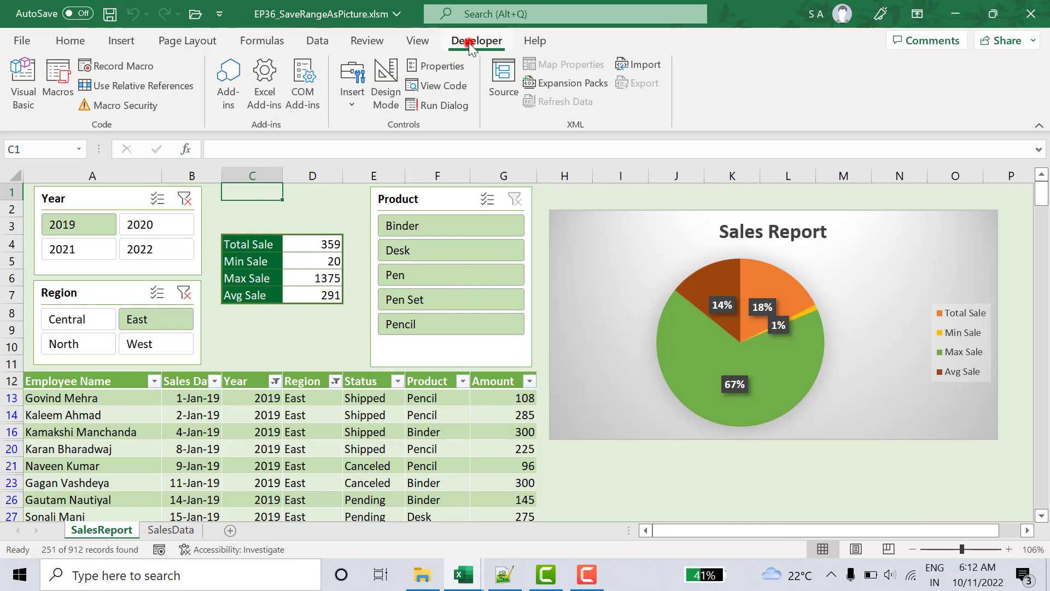
left_click(57, 77)
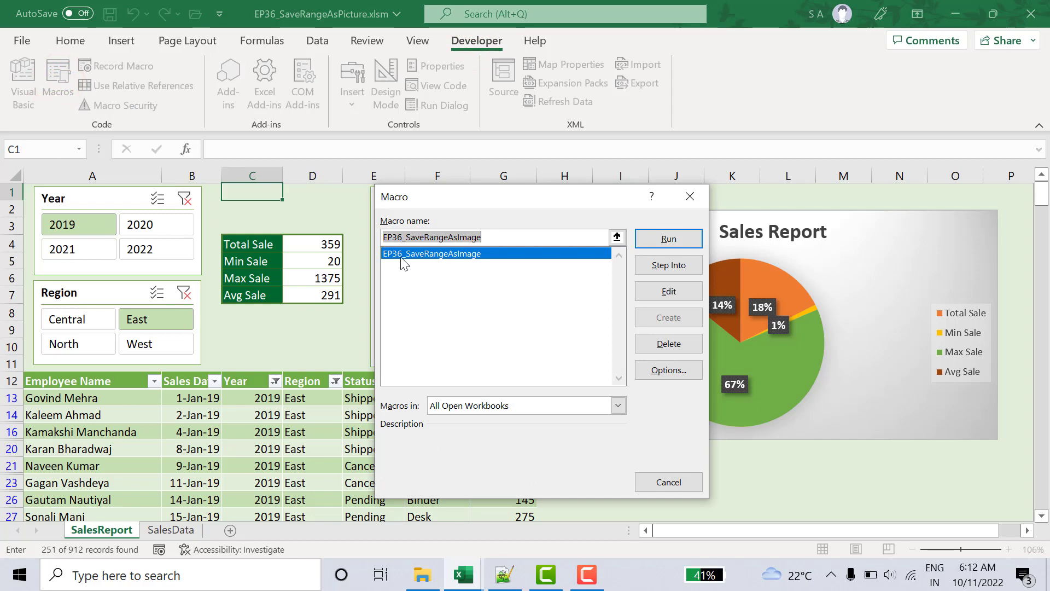
left_click(669, 239)
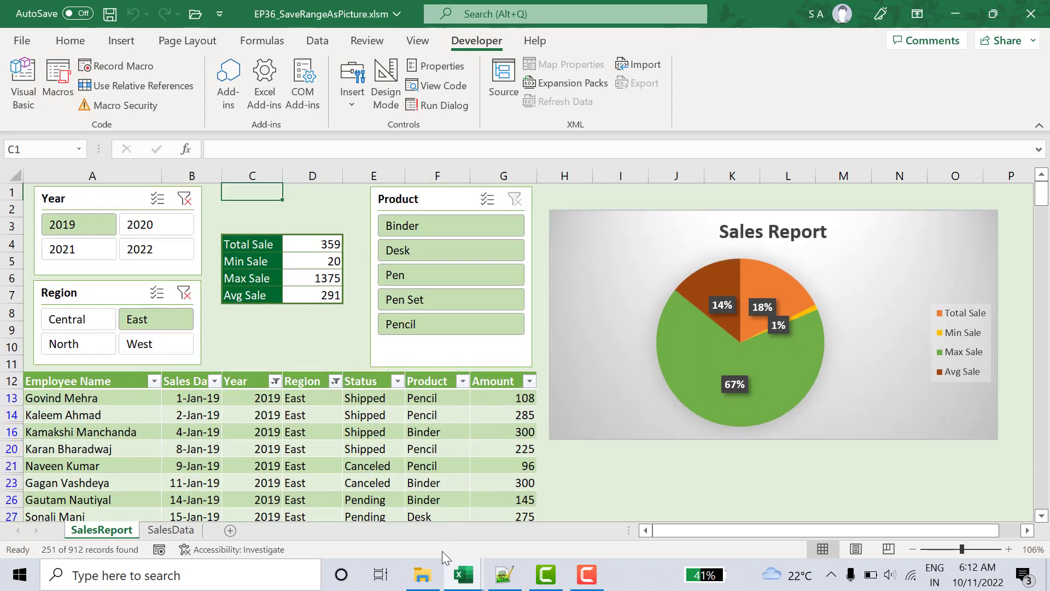
- Find and select the exported MyRange.png (218 KB) in the project folder
left_click(435, 575)
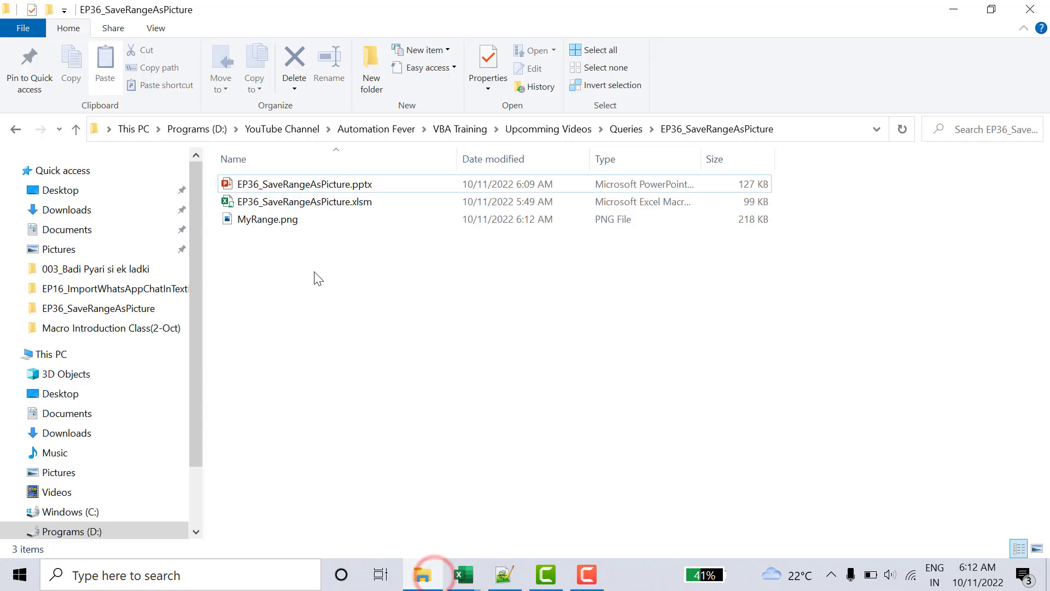
left_click(289, 220)
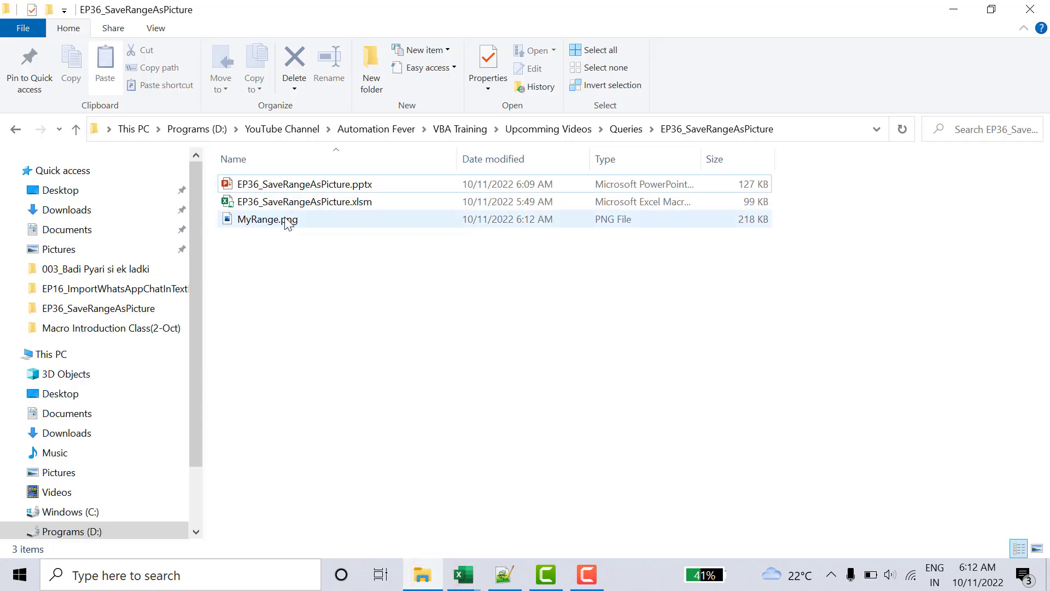
left_click(338, 410)
left_click(252, 221)
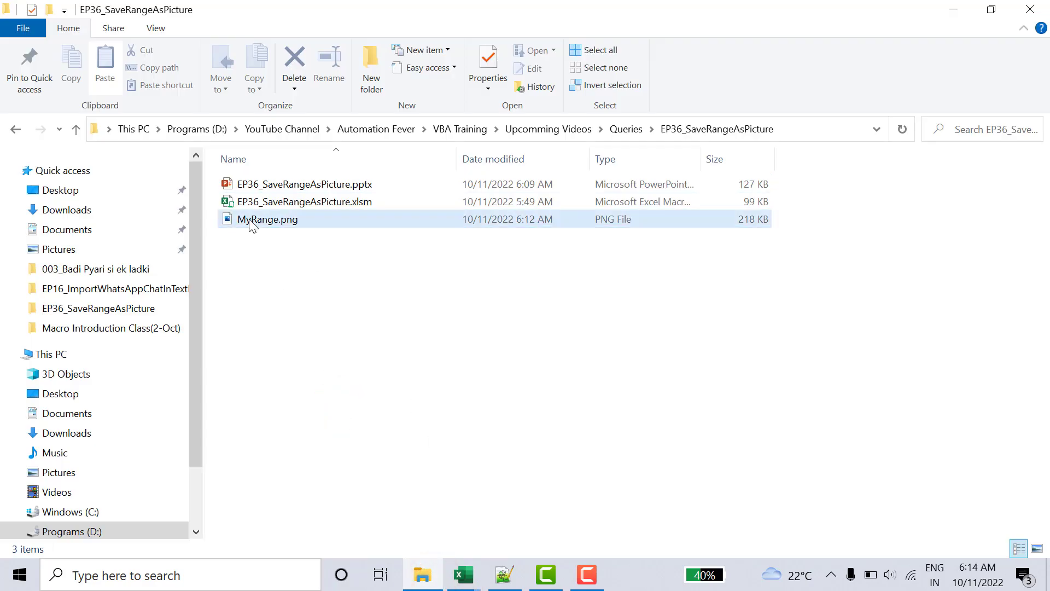
double_click(250, 221)
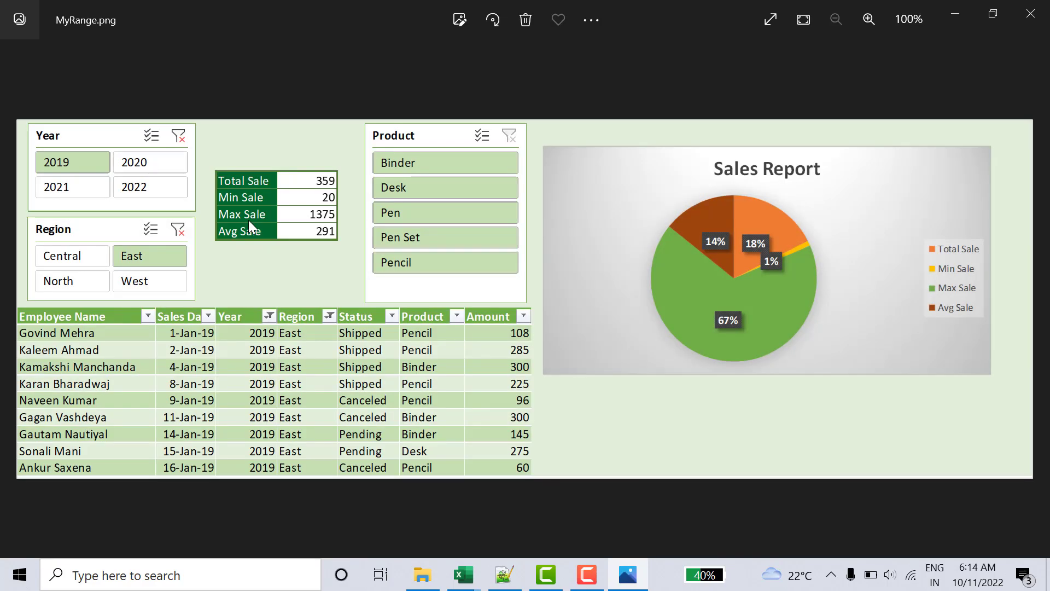
left_click(1032, 14)
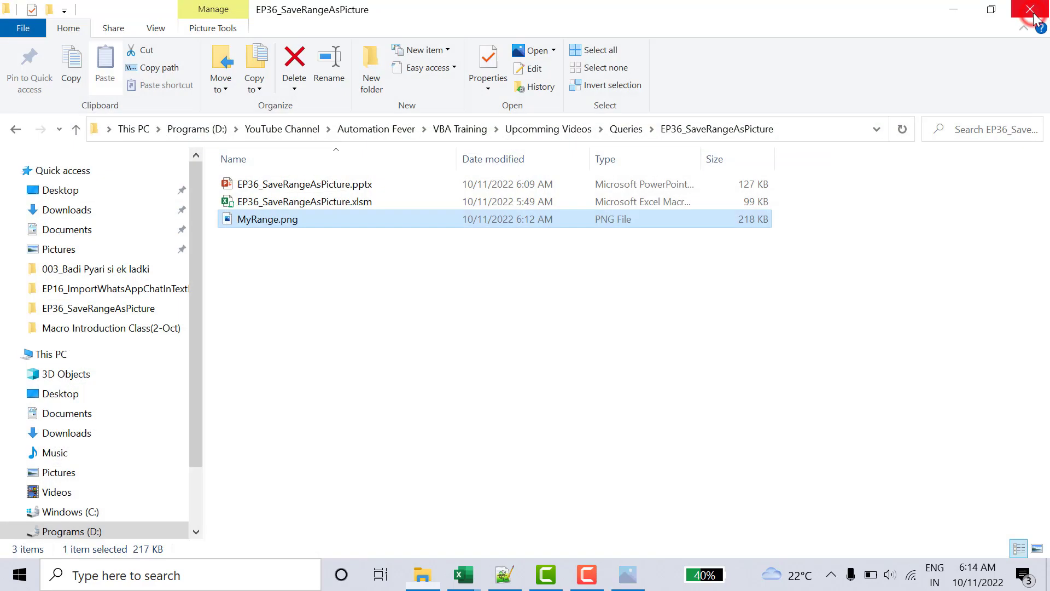
- Bring the workbook forward and open its Automation module in the VBA editor with Alt+F11
left_click(463, 574)
left_click(419, 517)
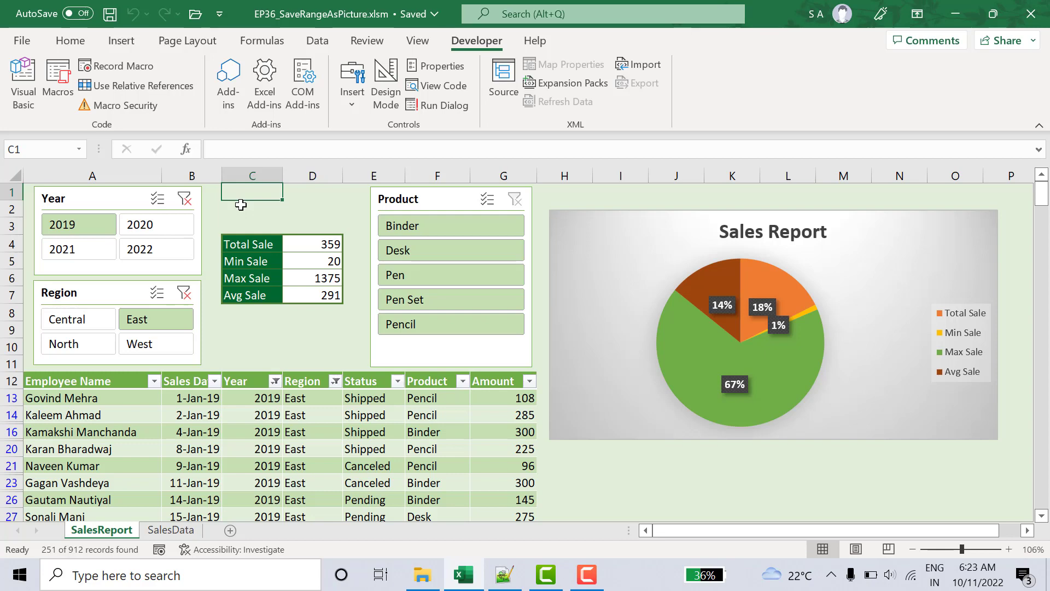
key("alt+F11")
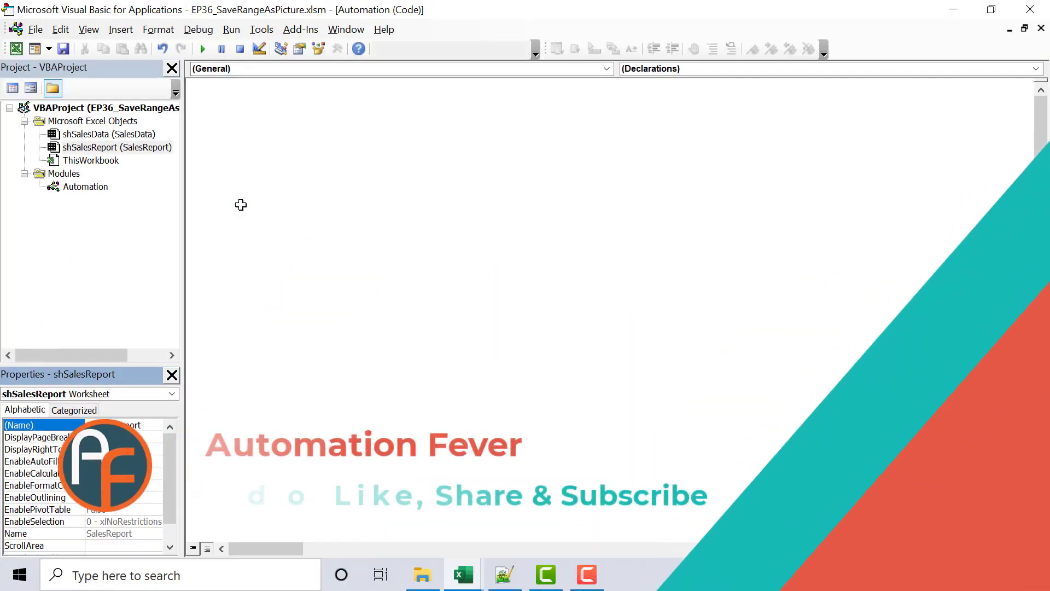
- Type Sub SaveRangeAsPicture() in the Automation module so its End Sub is added
left_click(231, 146)
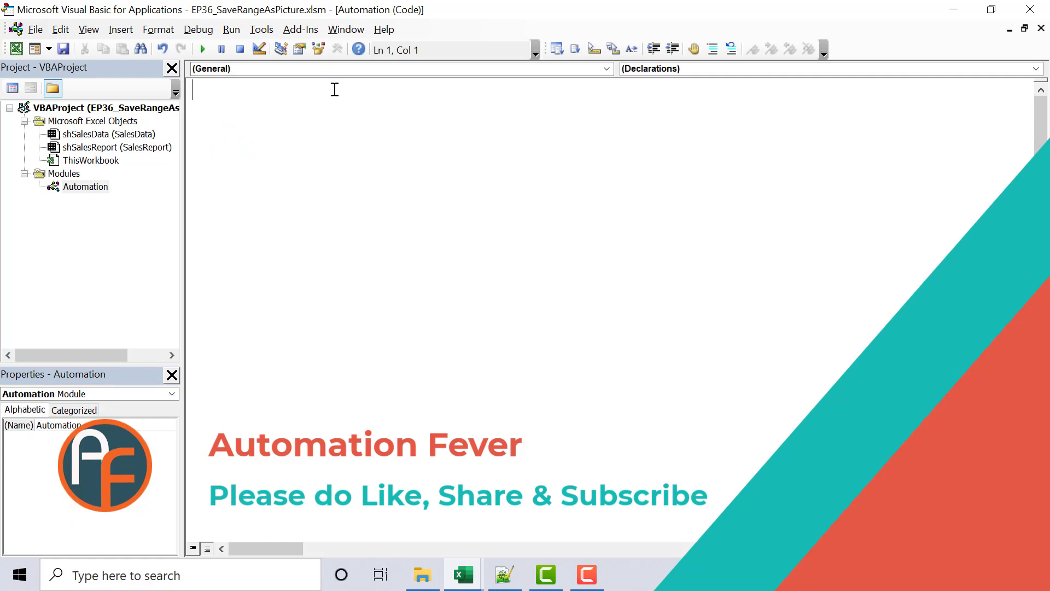
type("sub ")
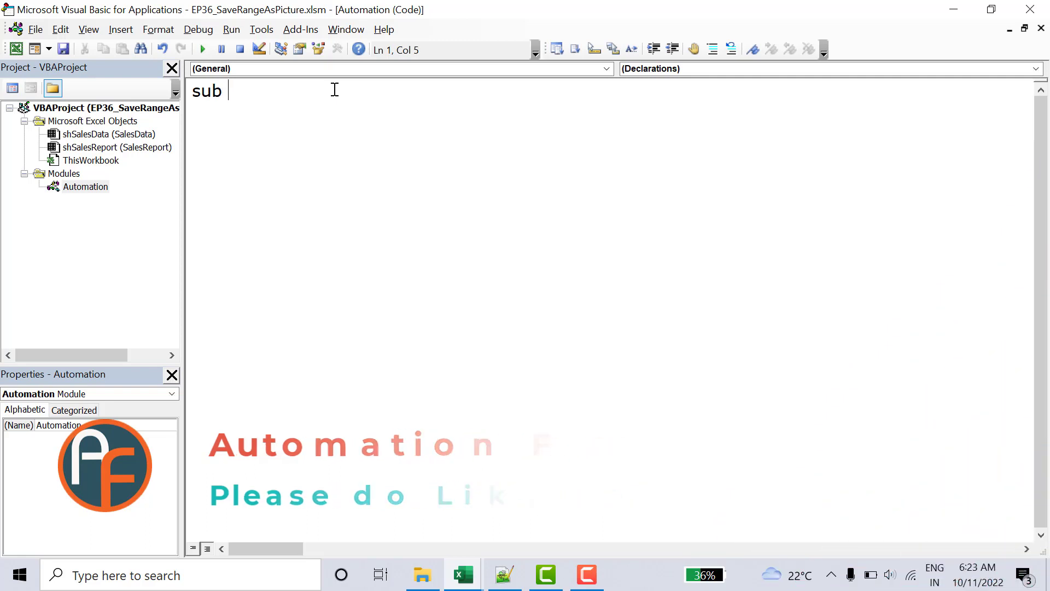
type("S")
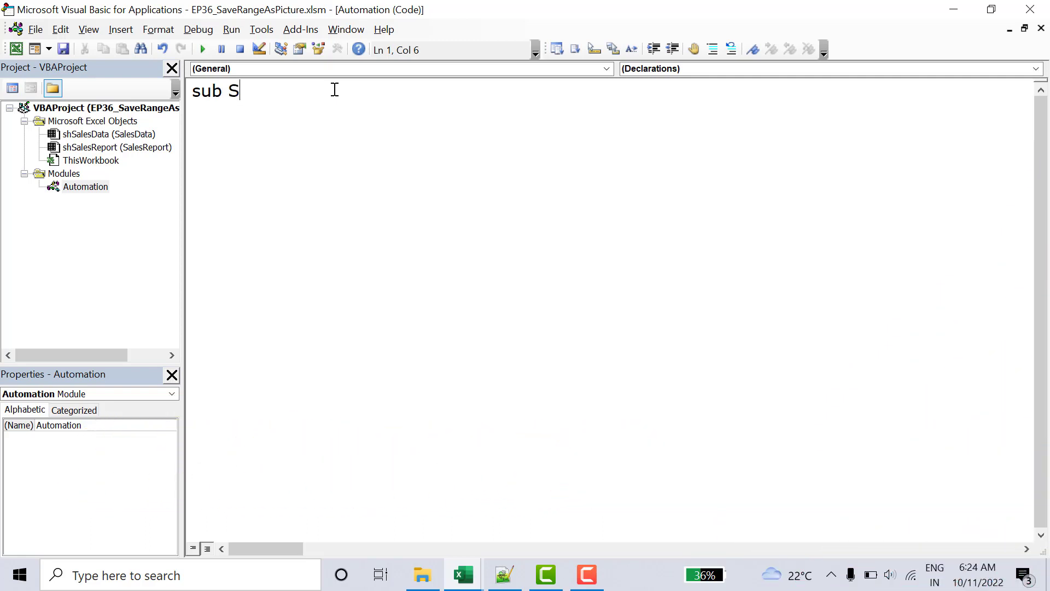
type("ave")
type("RangeAs")
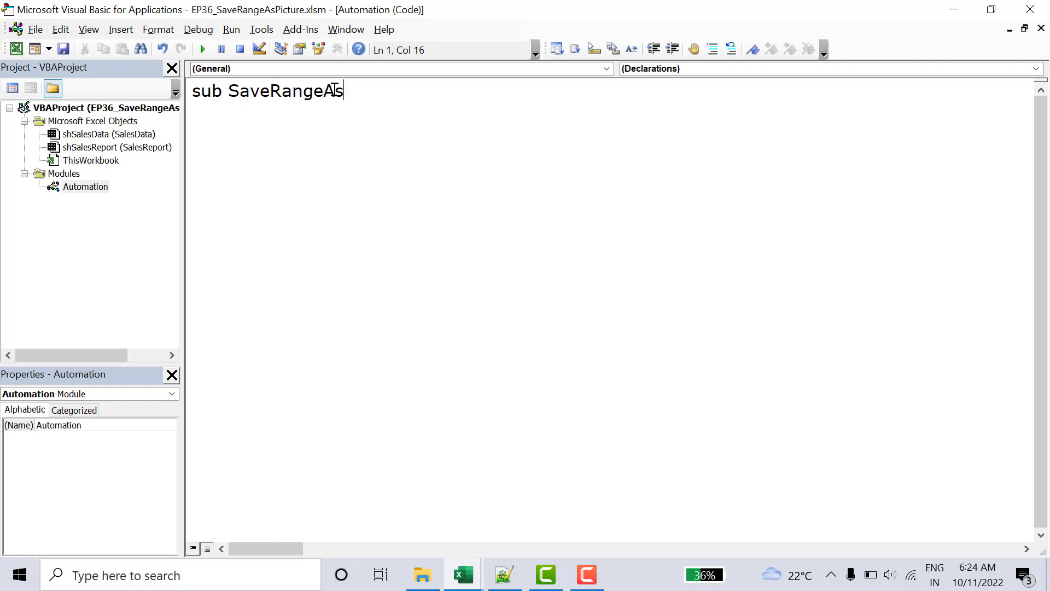
type("Picture")
type("()")
key("Return")
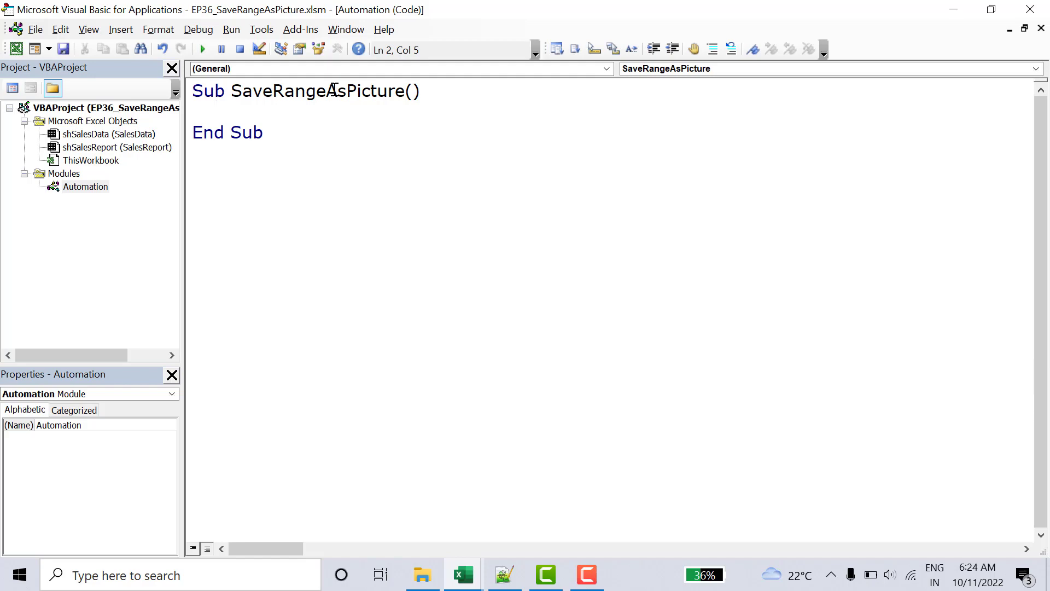
left_click(19, 51)
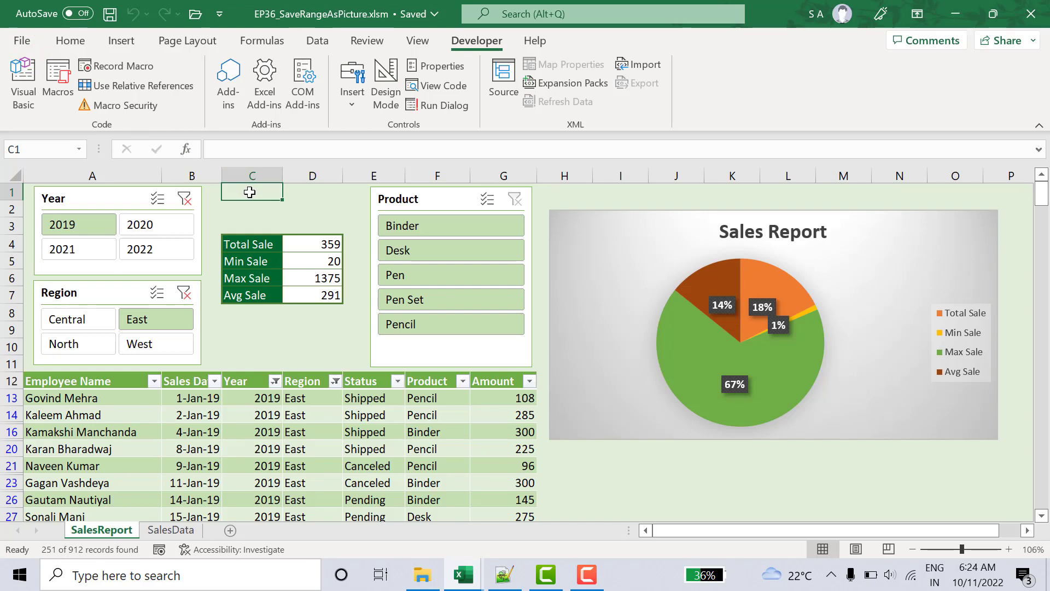
key("alt+F11")
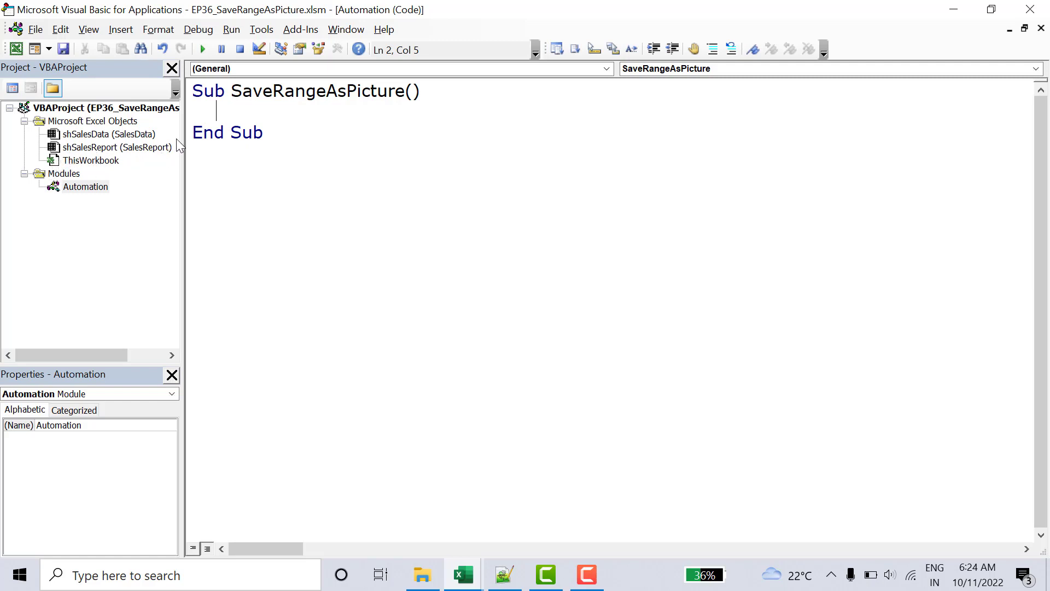
- Write shSalesReport.Activate as the procedure's first line using IntelliSense
type("sh")
type("S")
key("ctrl+space")
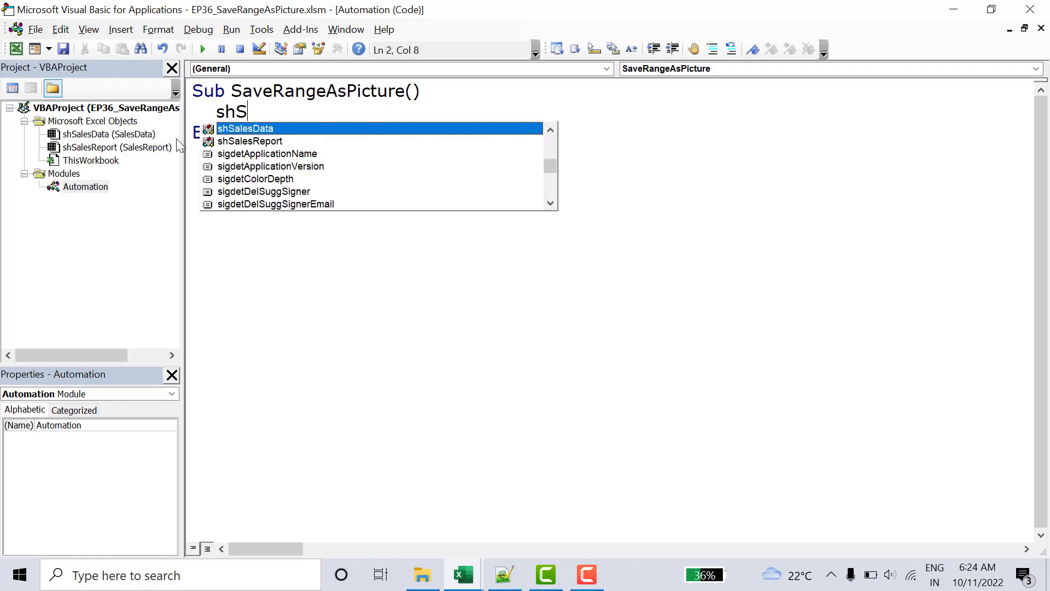
key("Down")
type(".a")
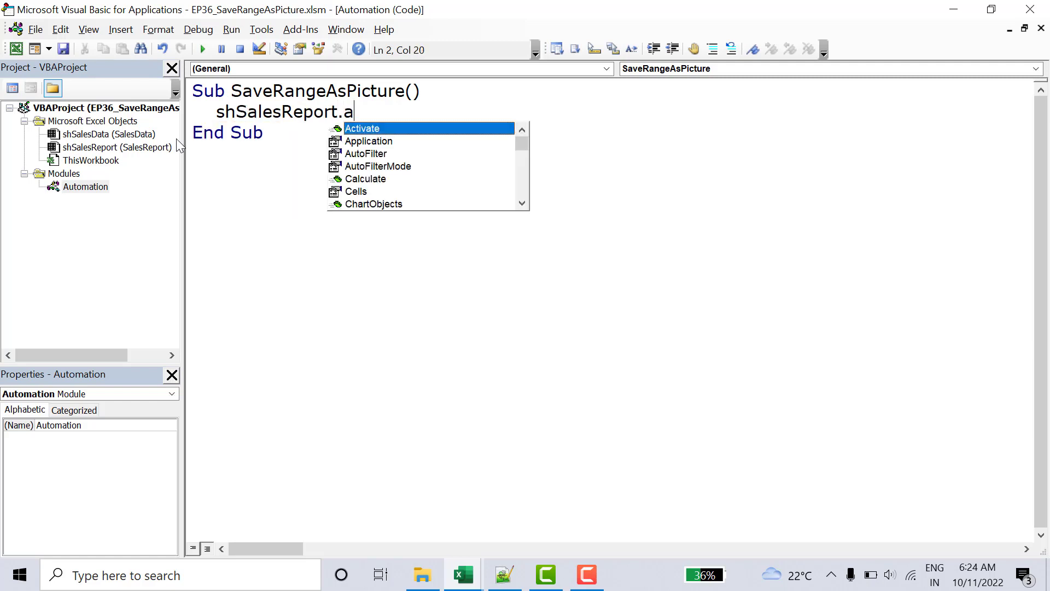
key("Tab")
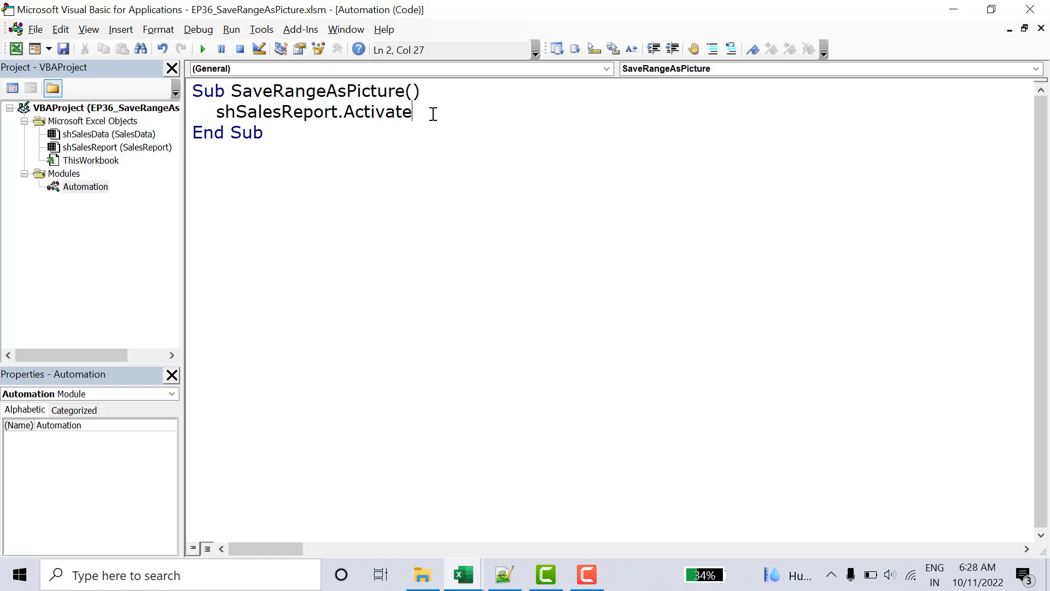
- Glance at the SalesData and SalesReport sheets, then reopen the VBA editor
left_click(17, 54)
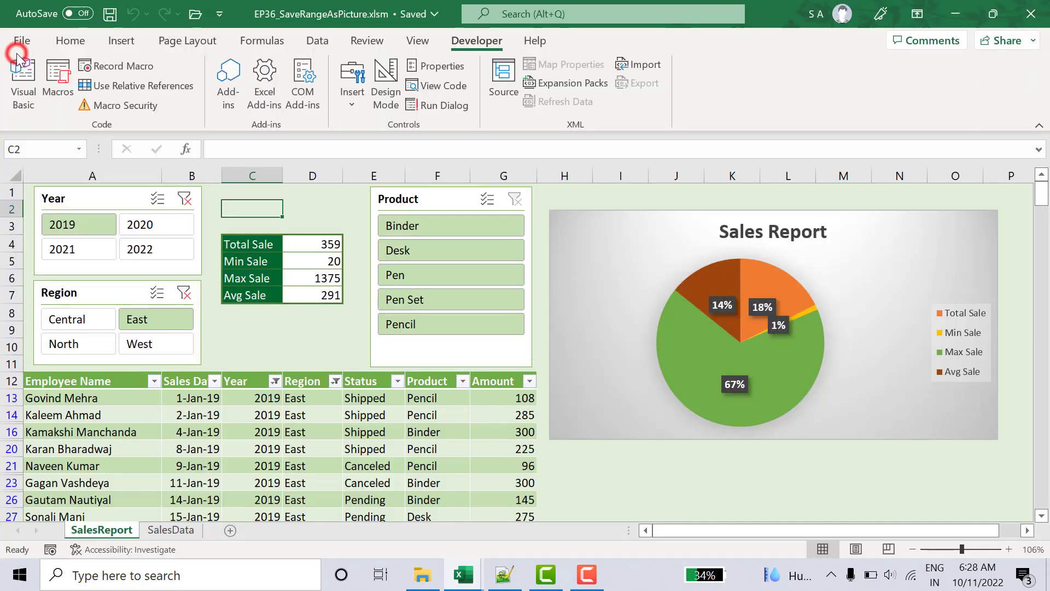
left_click(196, 527)
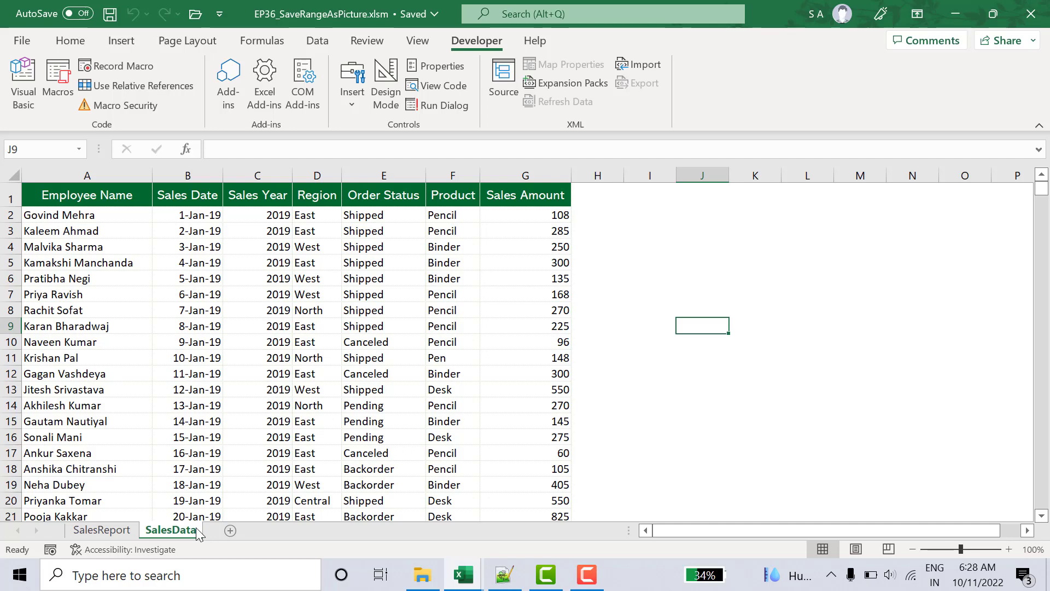
left_click(114, 529)
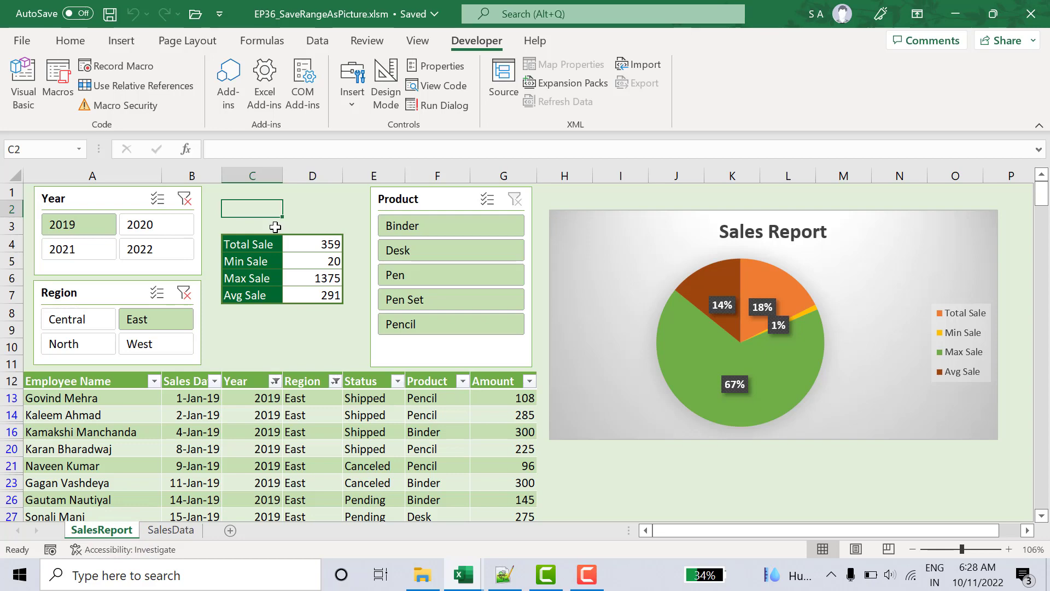
key("alt+F11")
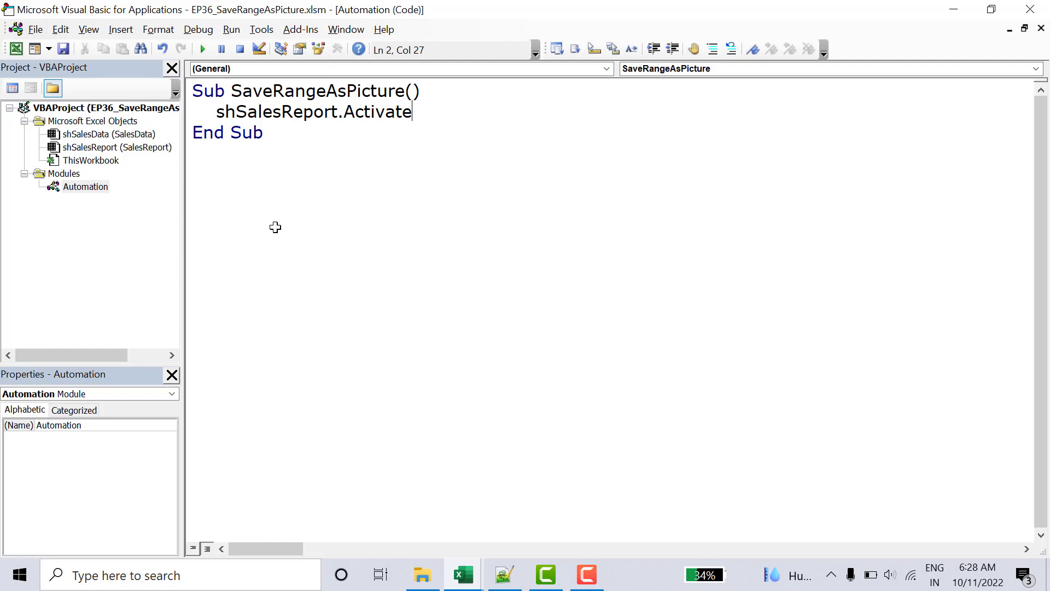
- Confirm the Sales Report spans A1 to P27, then return to the macro code
left_click(16, 49)
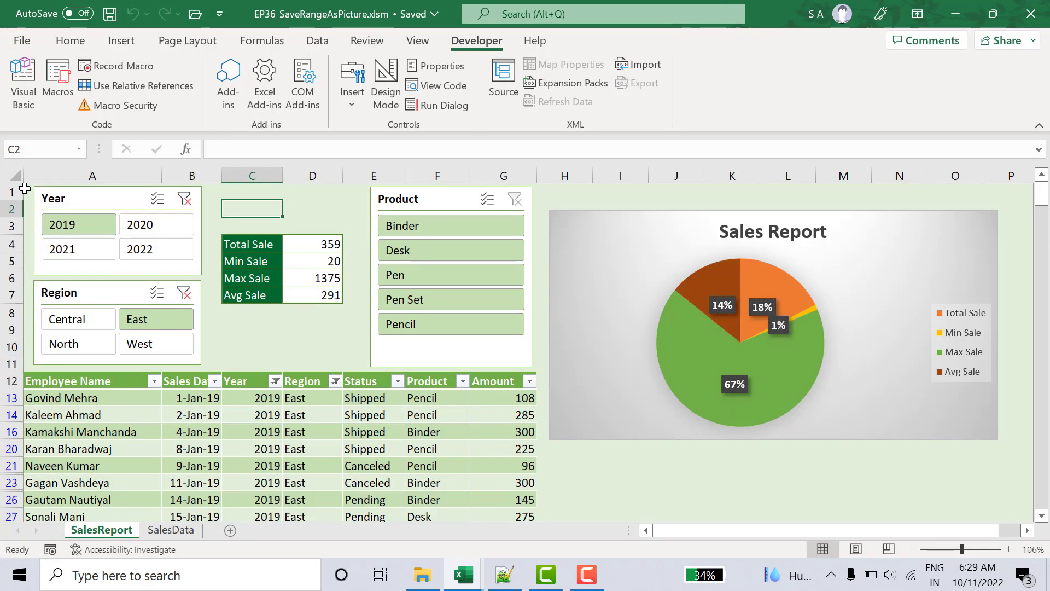
left_click(29, 187)
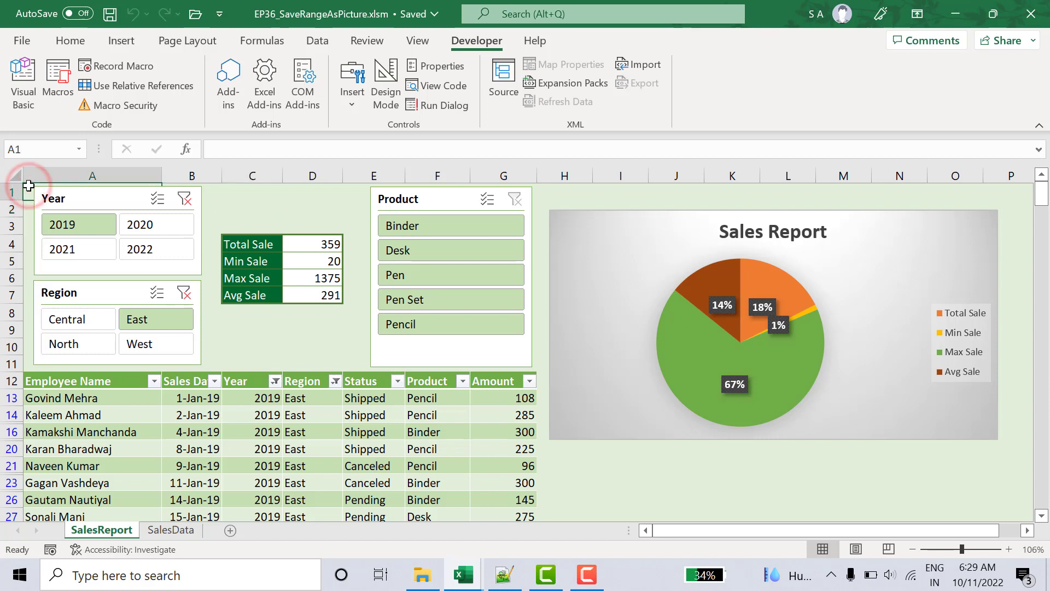
left_click(1021, 514)
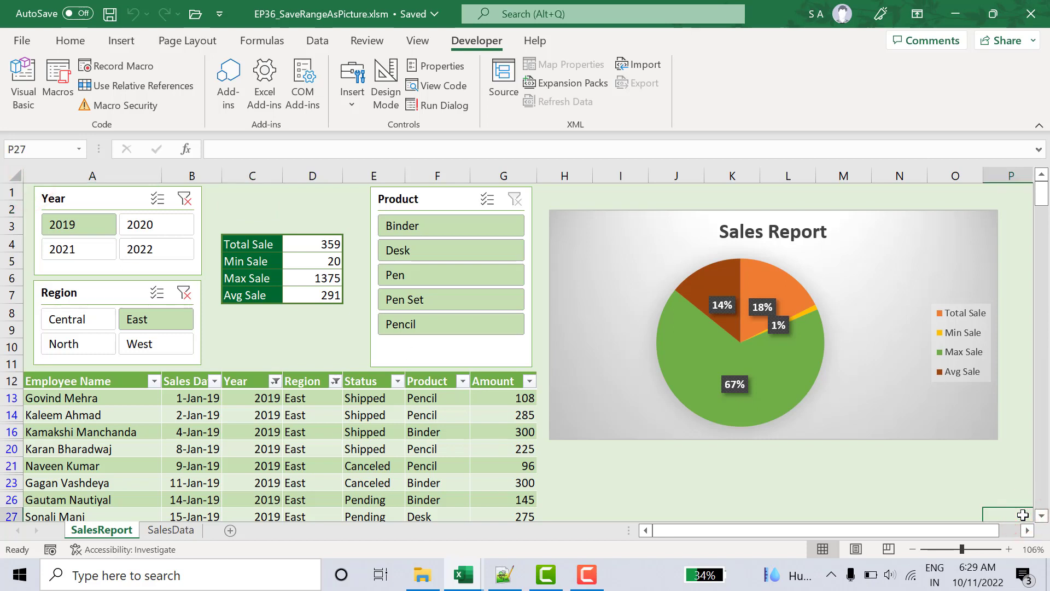
left_click(24, 87)
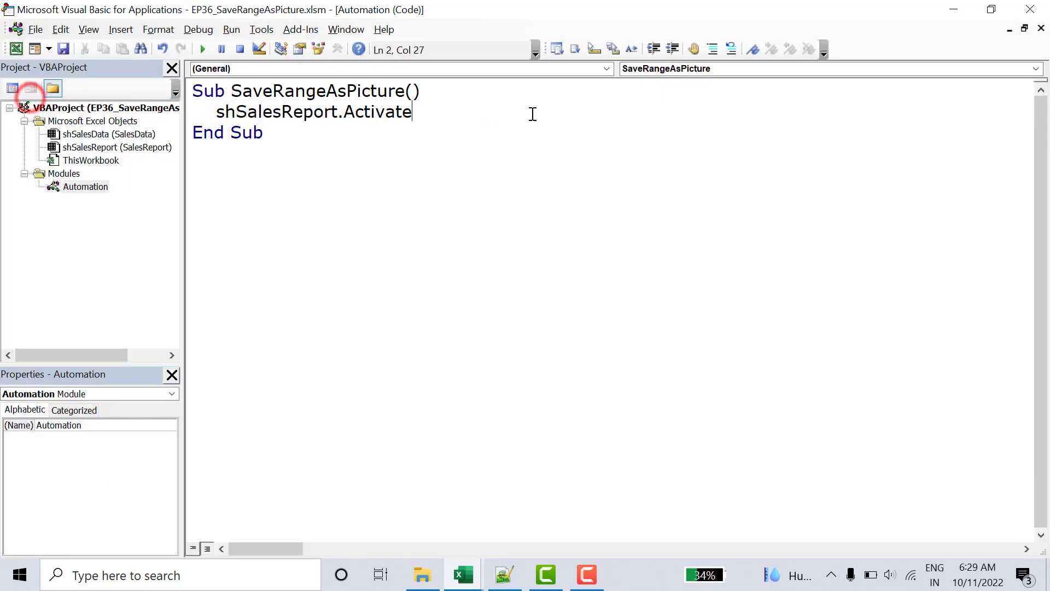
- On a new line, type shSalesReport.Range("A1:P27") with IntelliSense completion
key("Return")
type("sh")
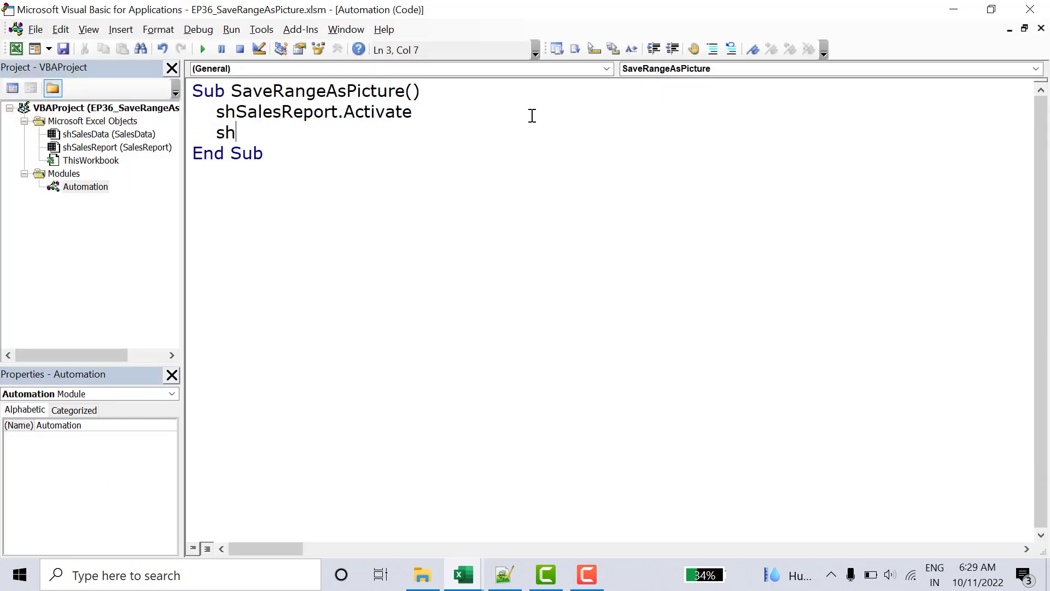
key("ctrl+space")
key("Down")
key("Down")
key("Down")
key("Tab")
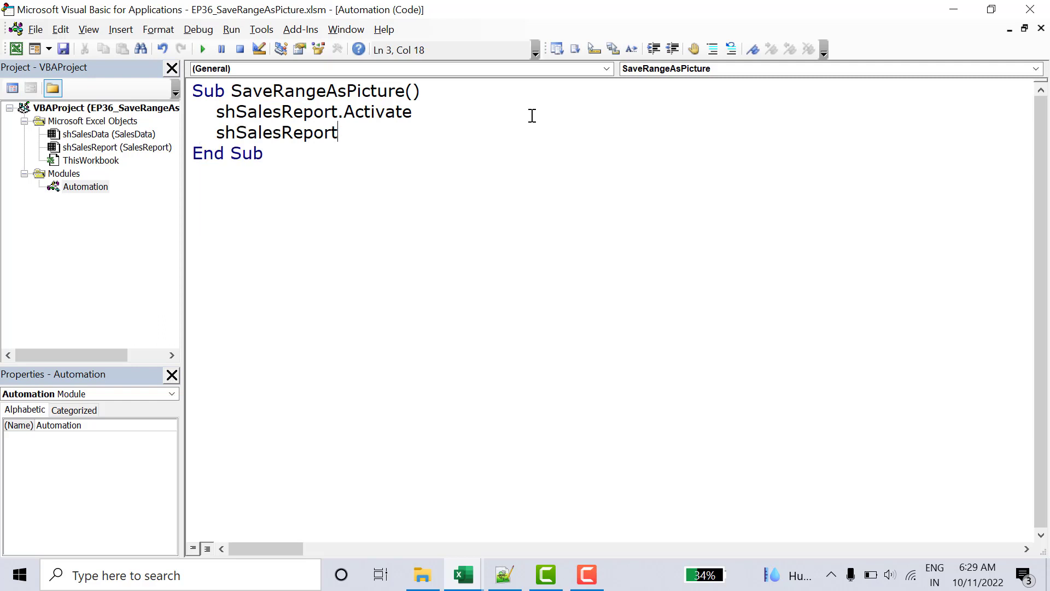
type(".R")
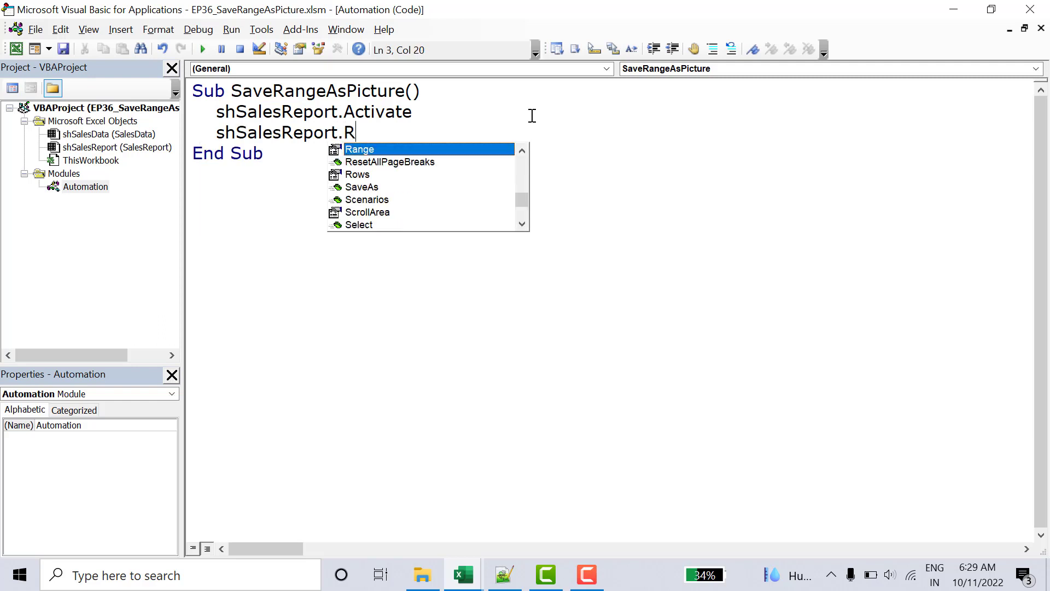
key("Tab")
type("(")
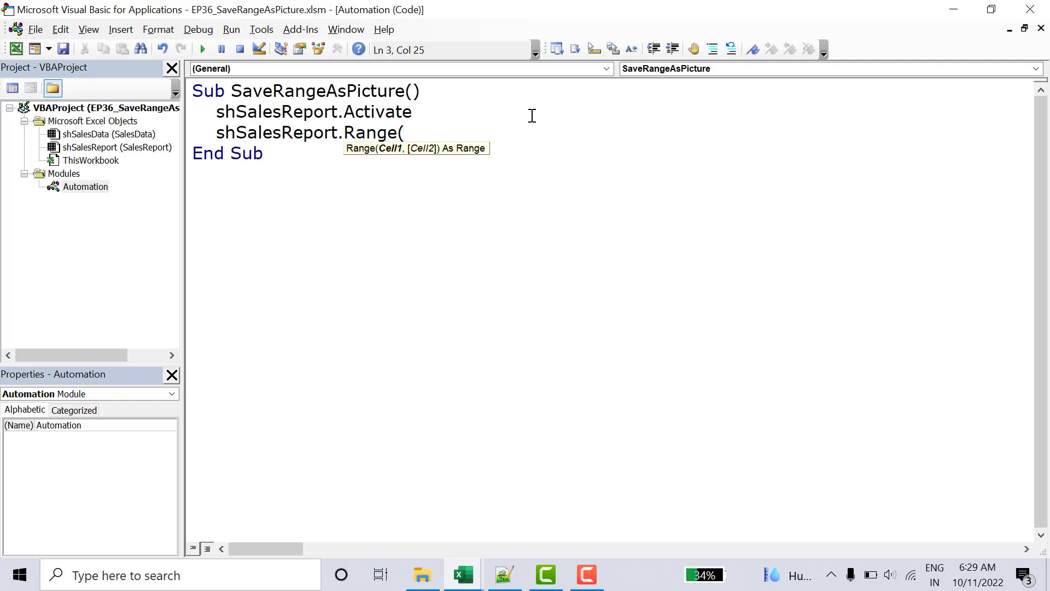
type("\"A")
type("1:P")
type("27\")")
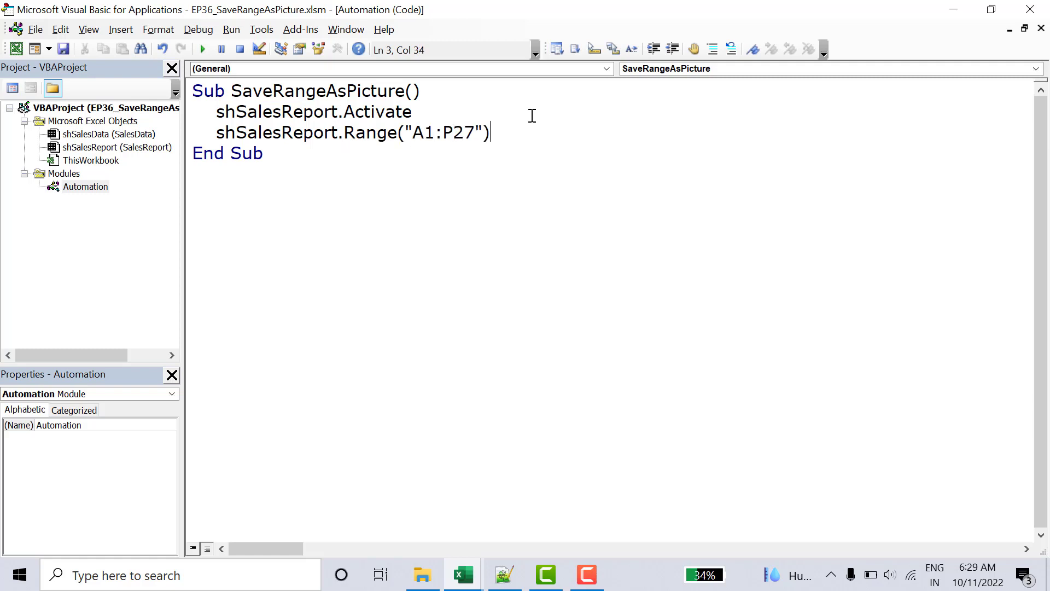
type(".")
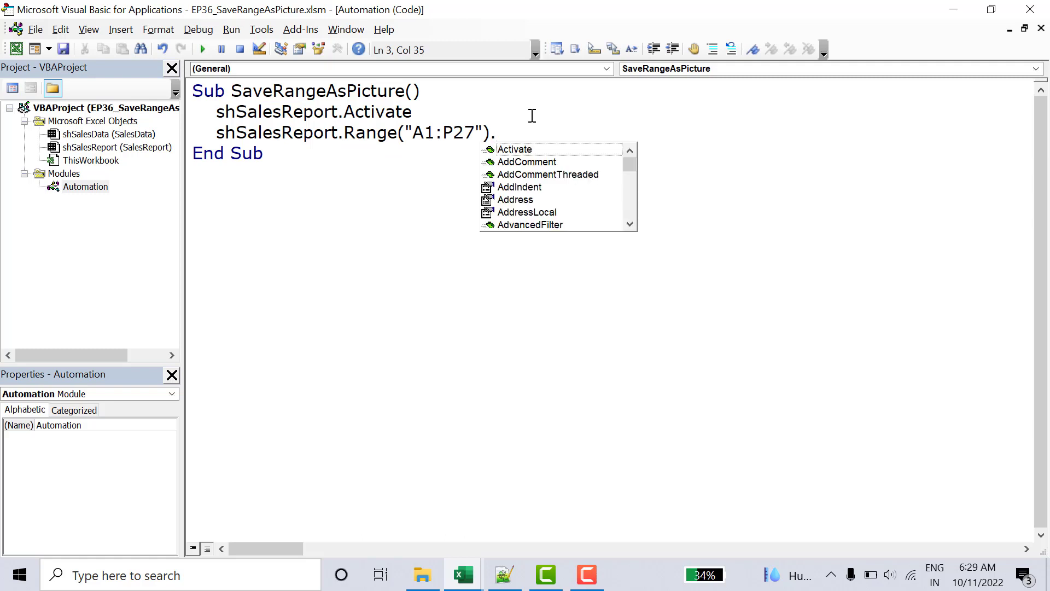
type("cop")
- Finish the line as .CopyPicture xlScreen, xlPicture
key("Down")
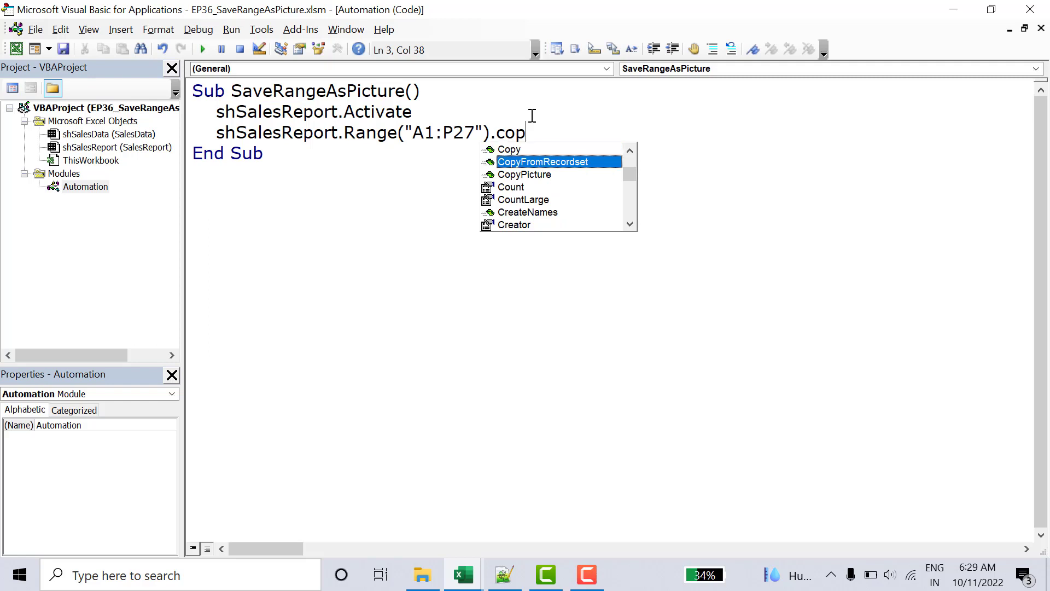
key("Down")
key("Tab")
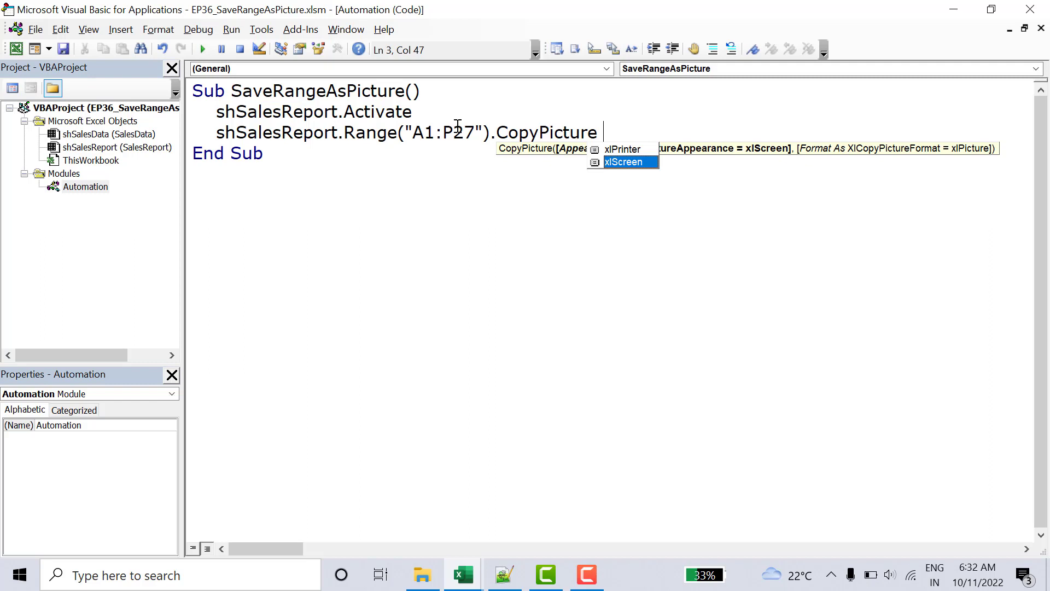
key("Tab")
type(",")
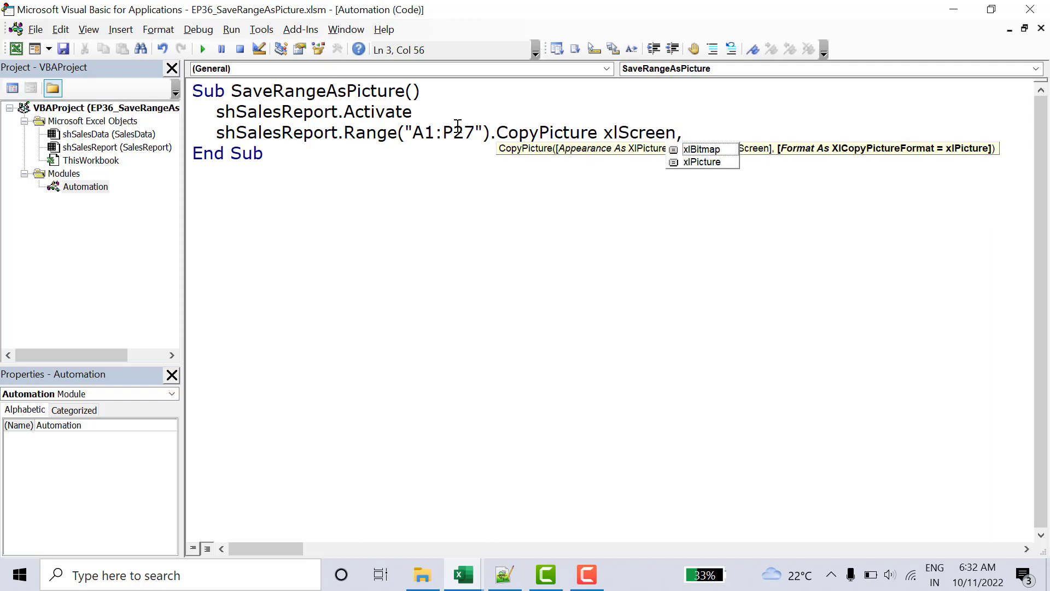
key("Down")
key("Down")
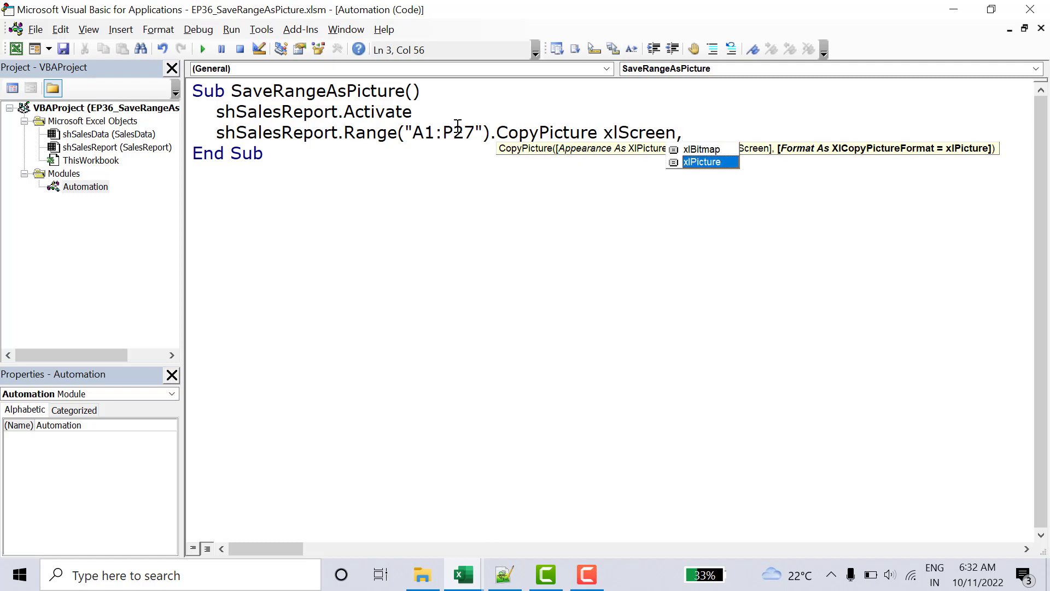
key("Tab")
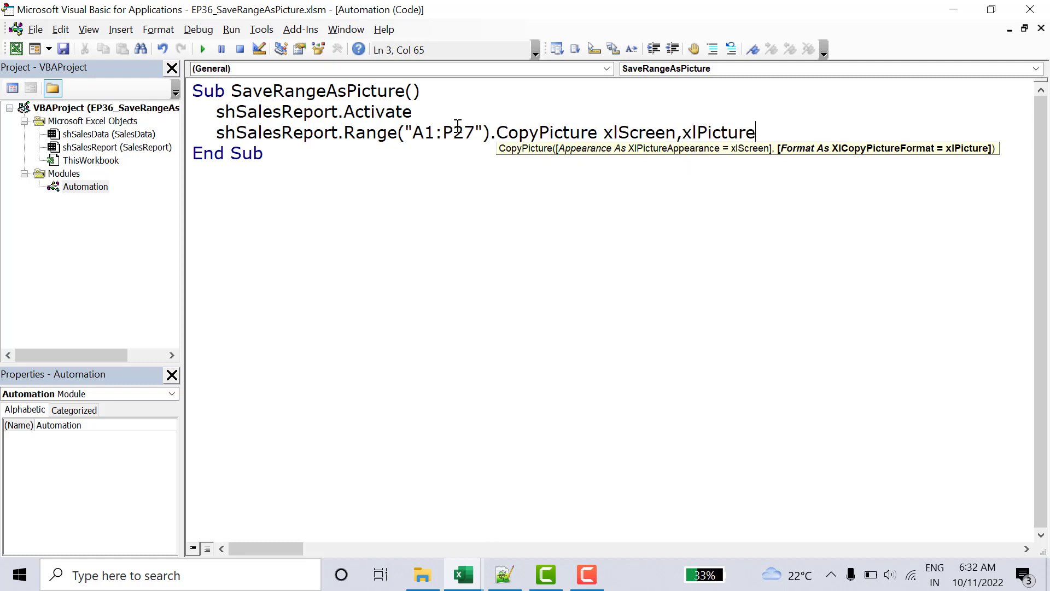
key("Return")
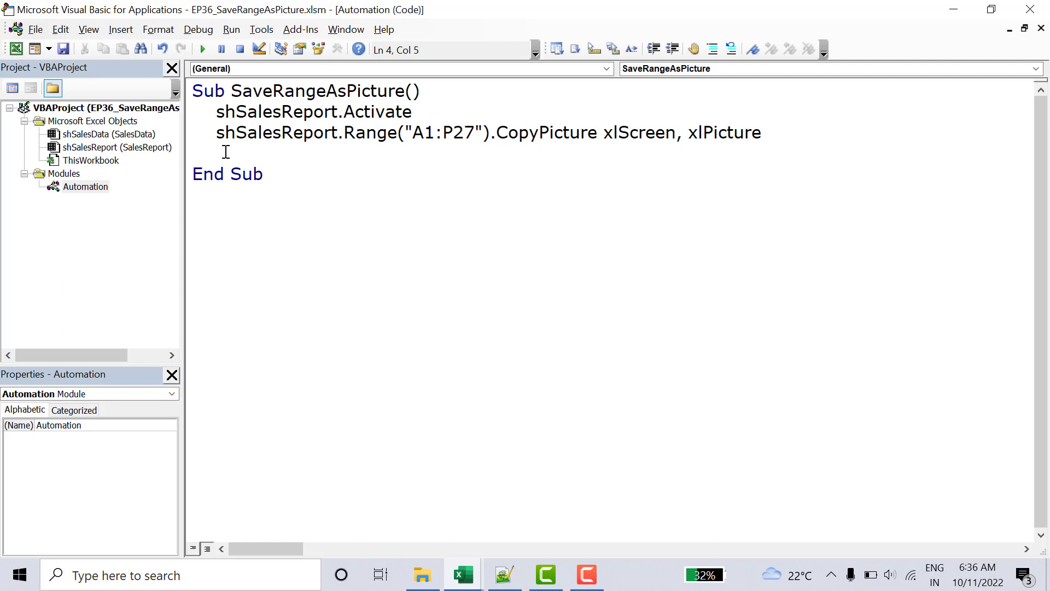
- Add shSalesReport.Shapes.AddChart2 as the macro's third line
type("sh")
type("S")
key("ctrl+space")
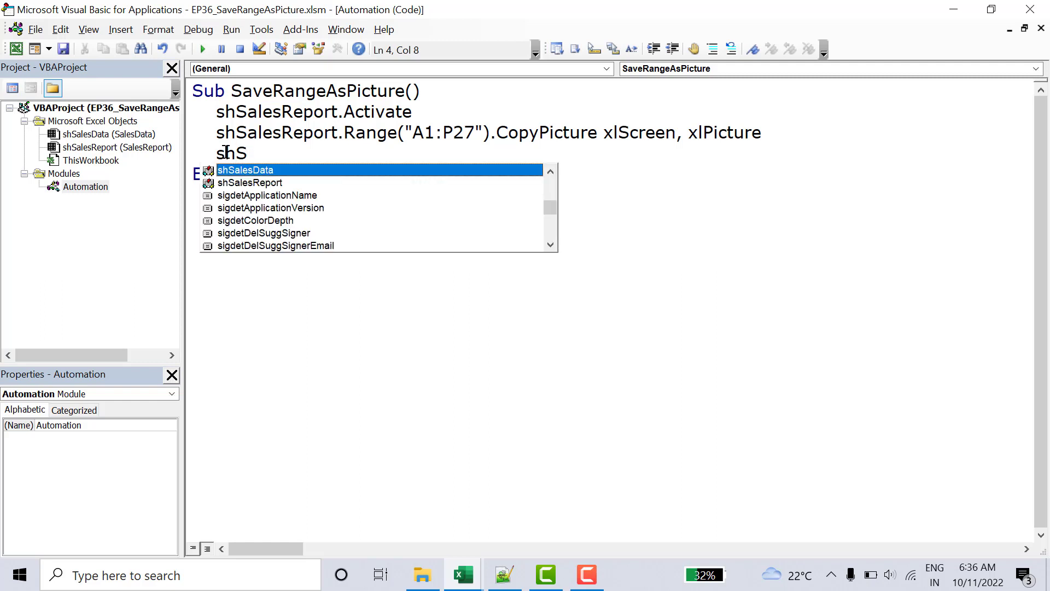
key("Down")
key("Tab")
type(".")
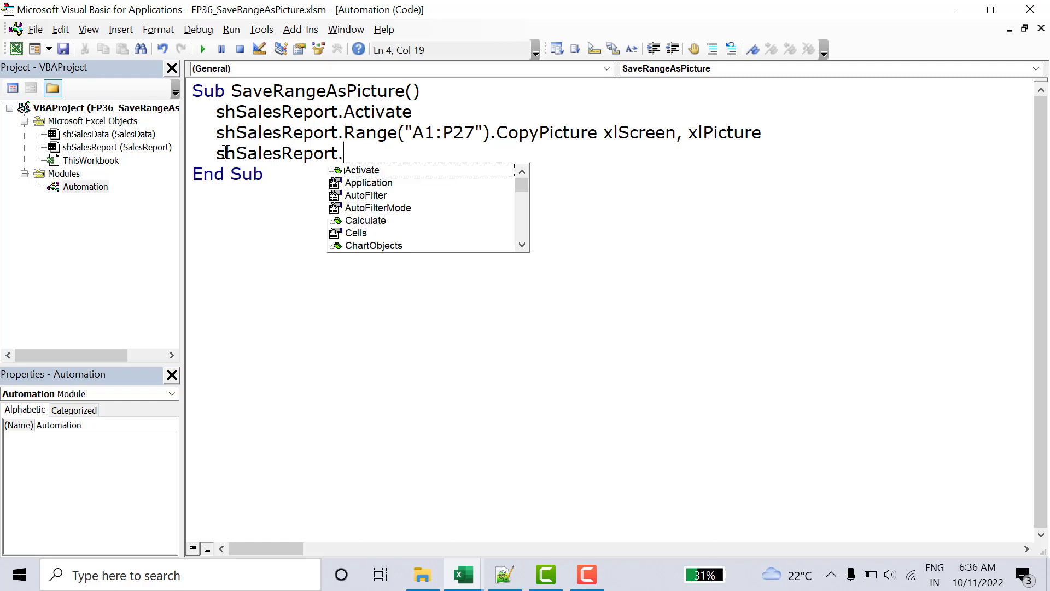
type("sh")
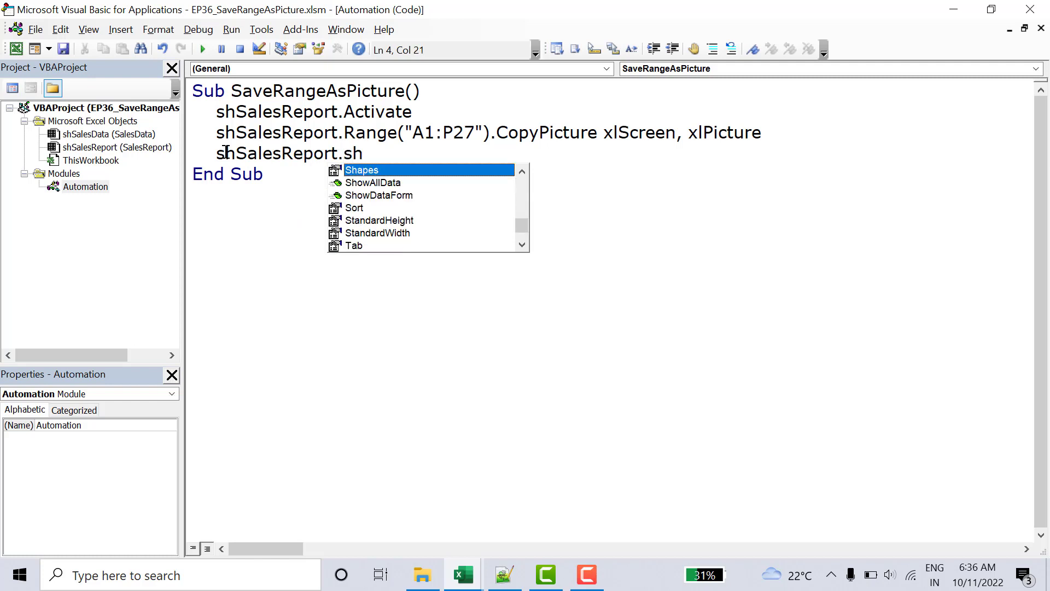
type(".a")
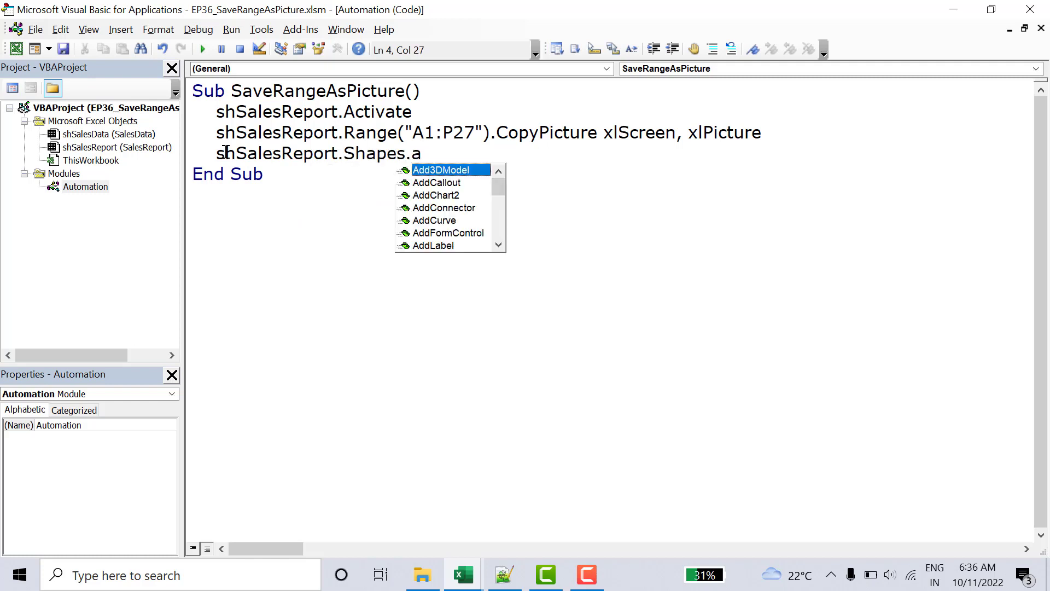
key("Down")
key("Down")
key("Tab")
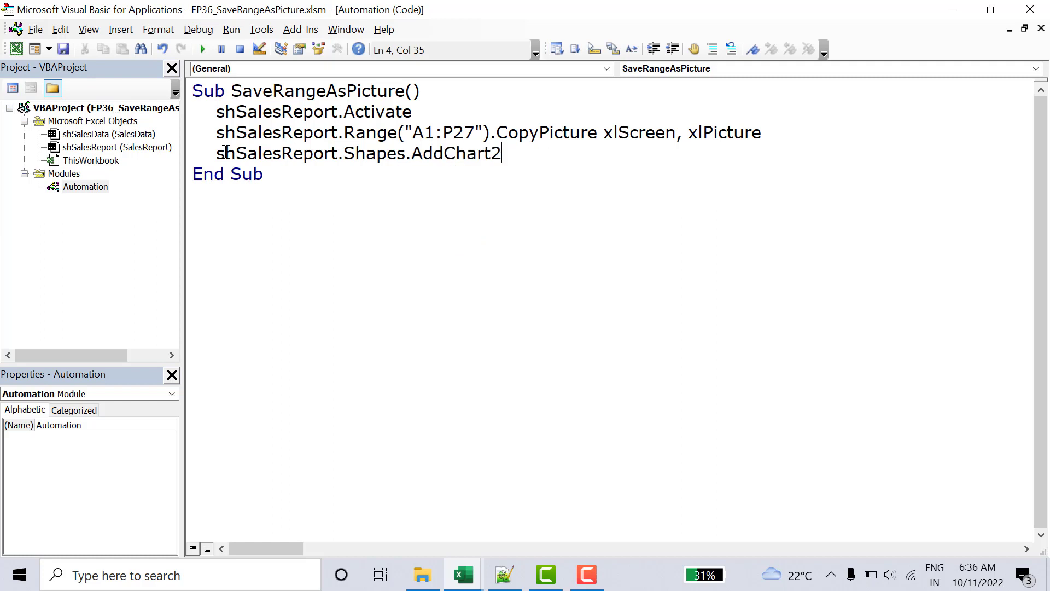
key("Return")
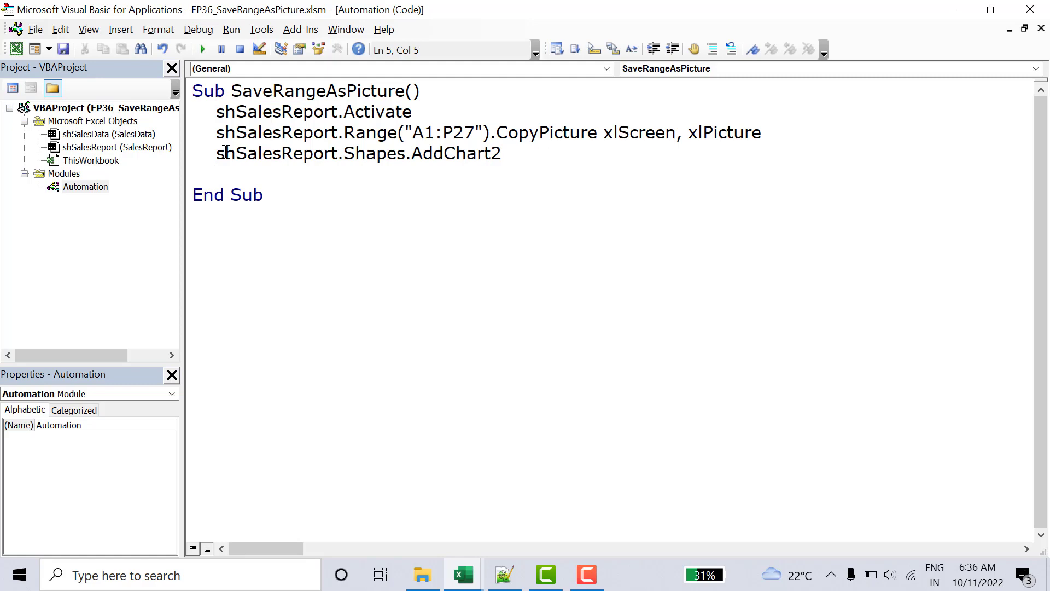
- Check the existing Sales Report pie chart on the SalesReport sheet in Excel
left_click(17, 48)
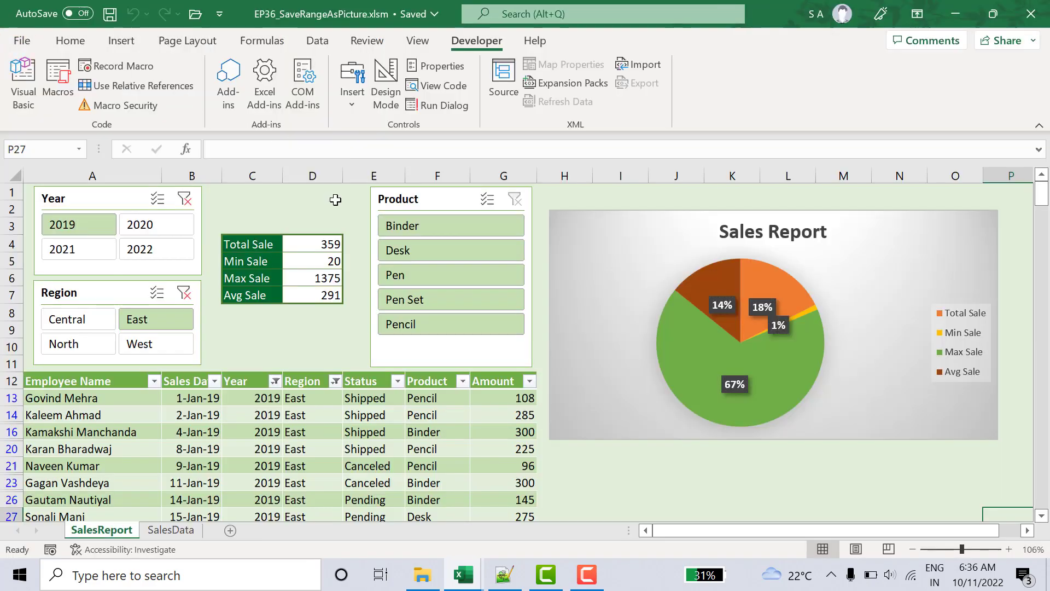
left_click(599, 232)
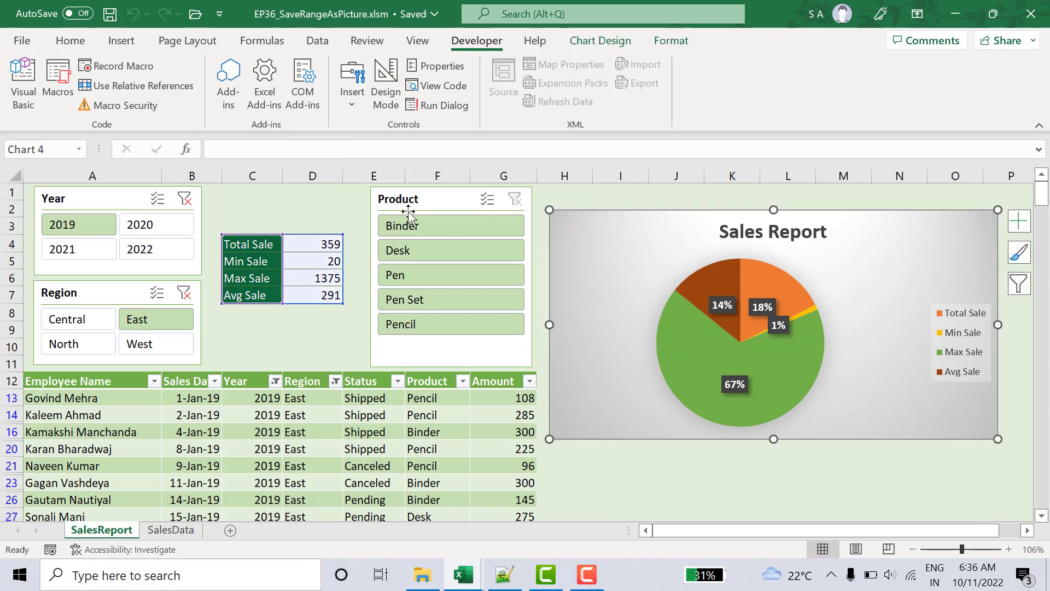
left_click(290, 192)
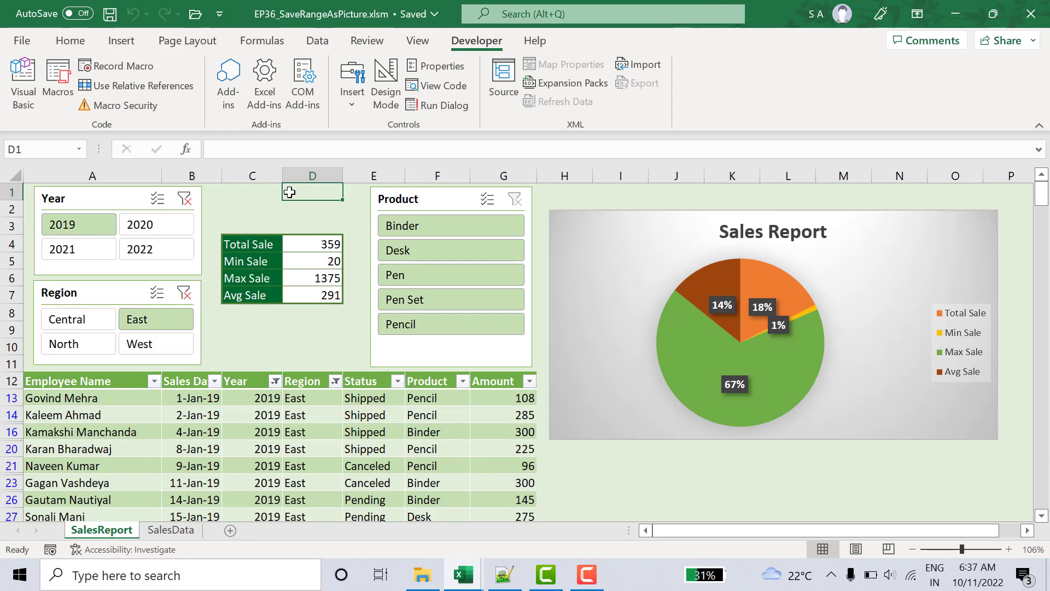
- Back in the editor, add the line shSalesReport.ChartObjects(2).Activate
key("alt+F11")
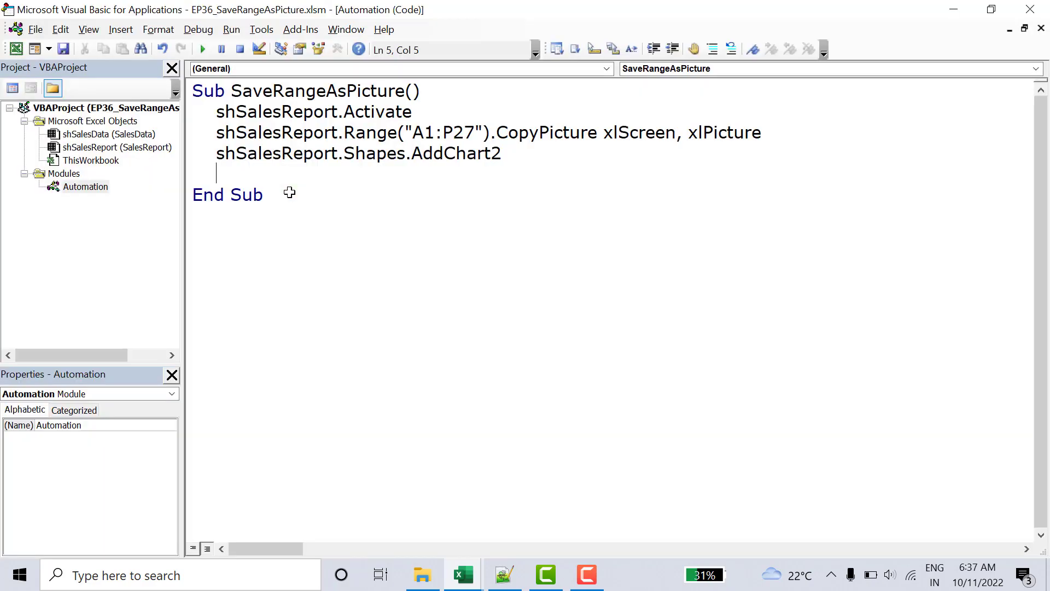
type("sh")
key("ctrl+space")
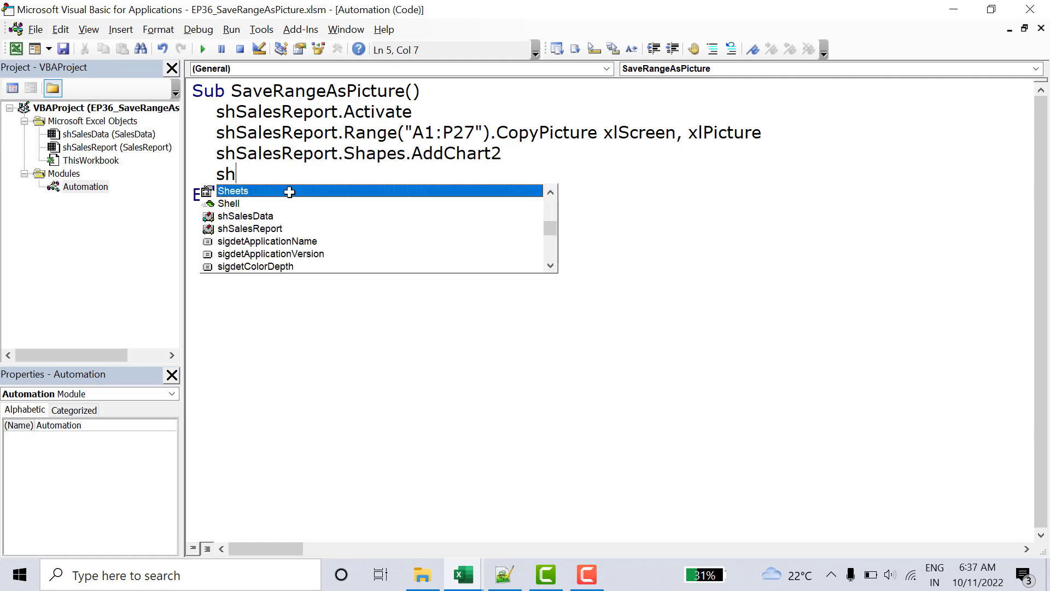
key("Down")
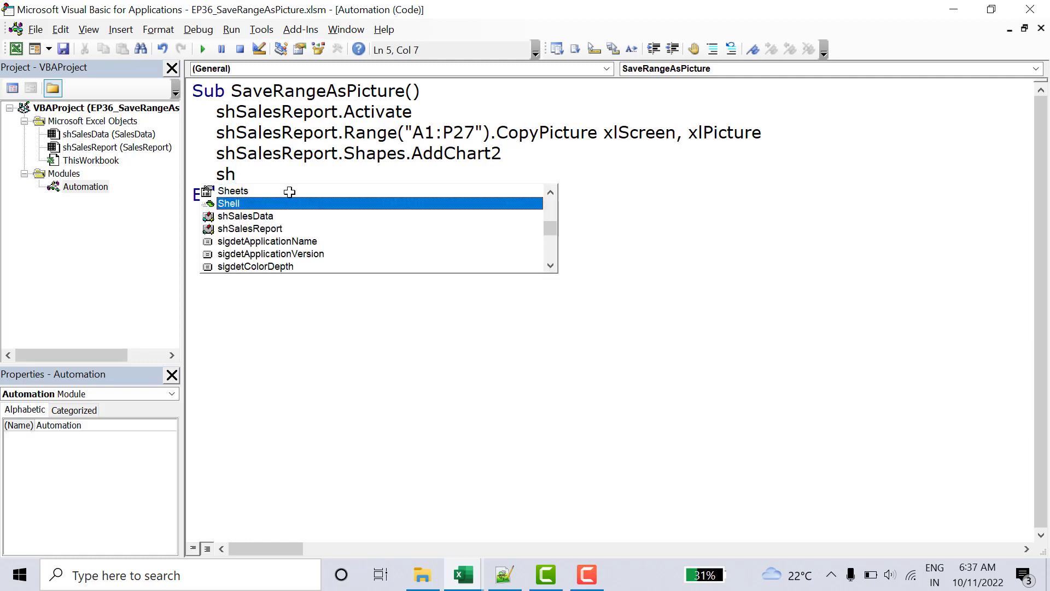
key("Down")
key("Down")
key("Tab")
type(".")
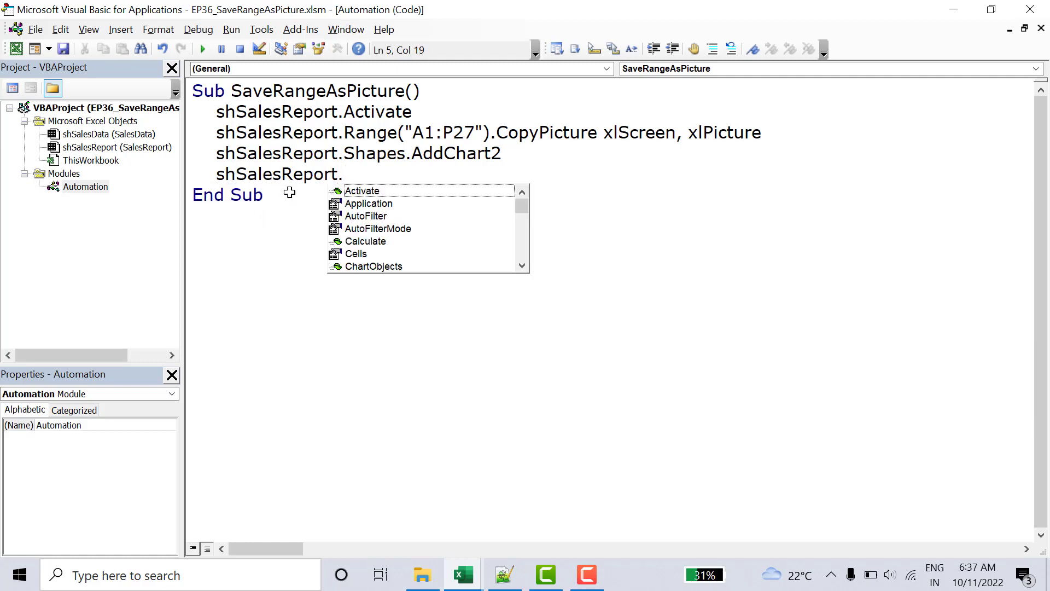
type("ch")
key("Tab")
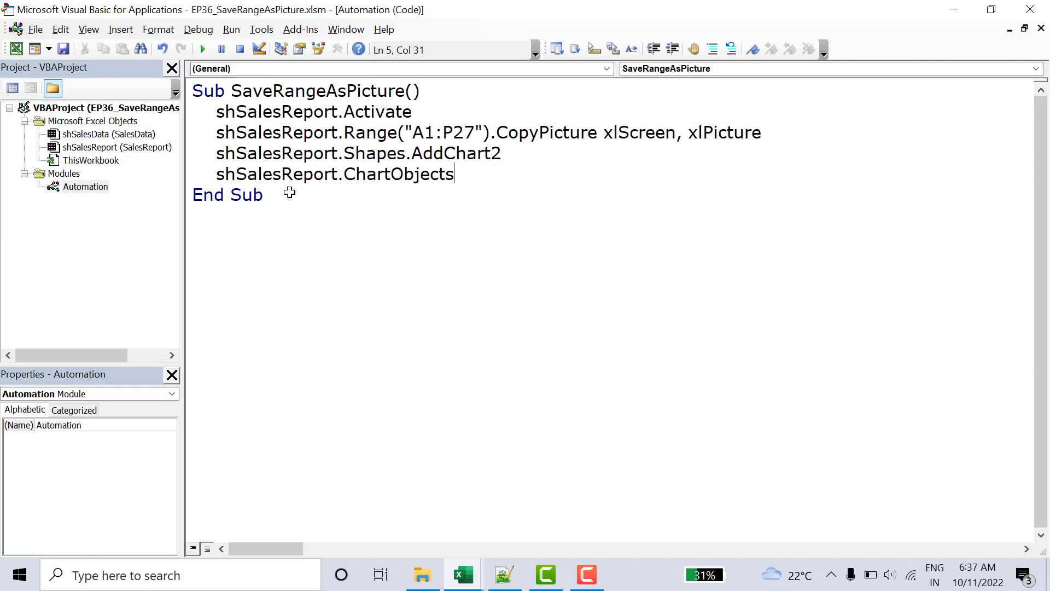
type("(")
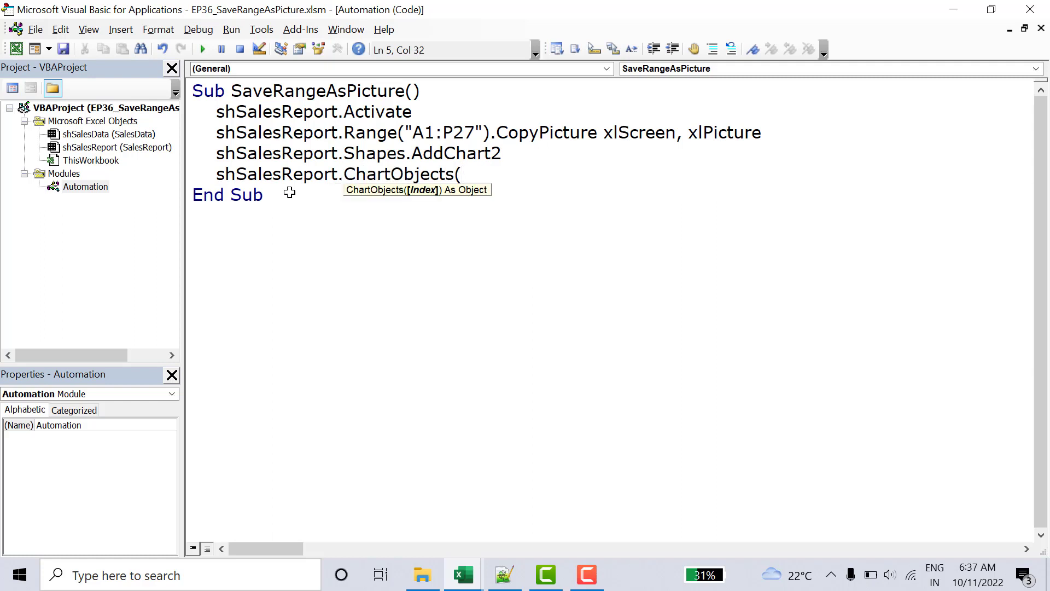
type("2)")
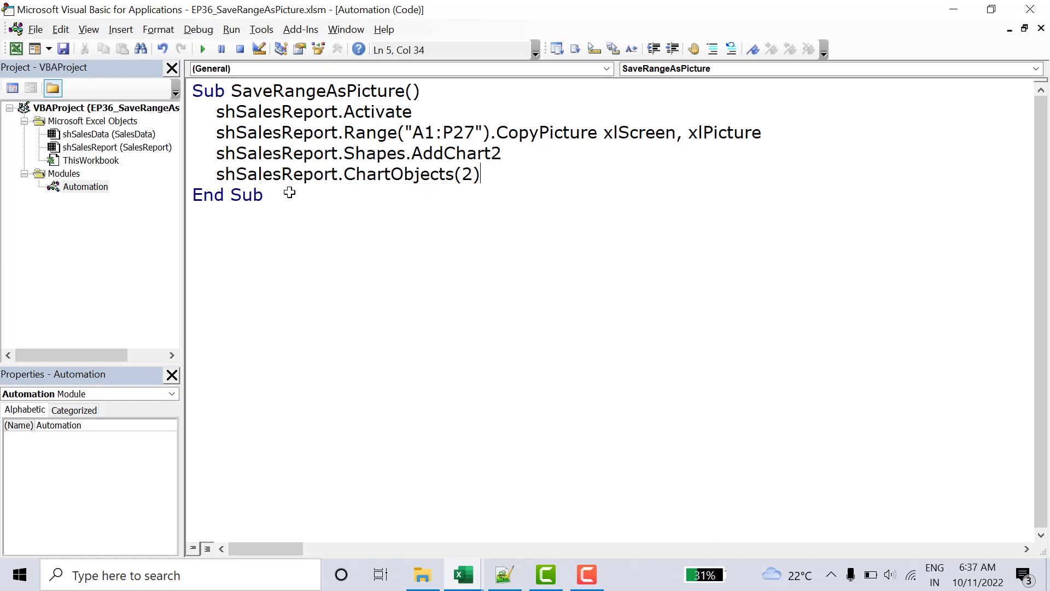
type(".ac")
type("tivate")
key("Return")
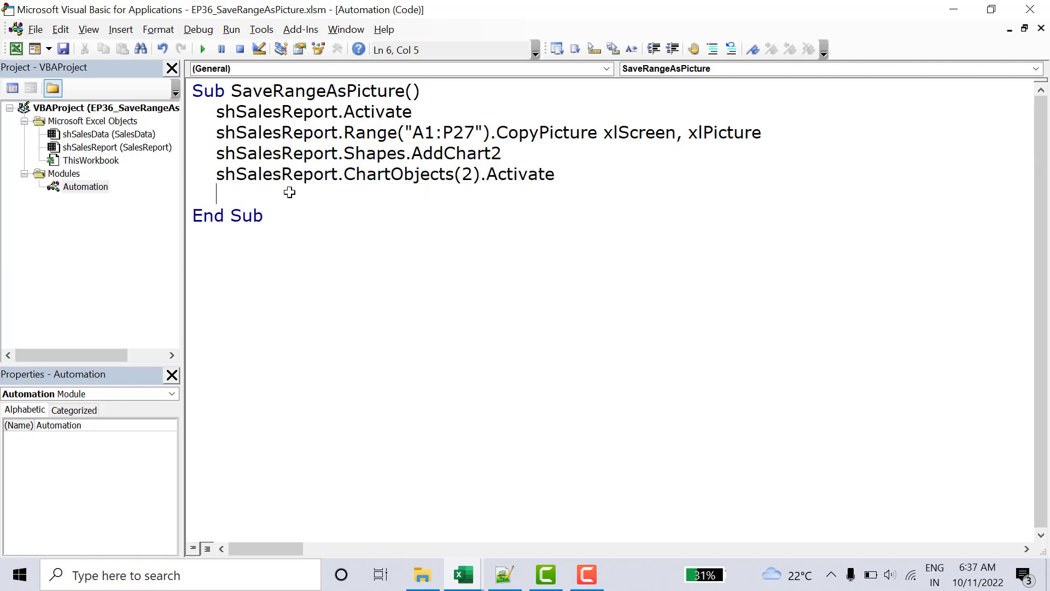
- Add ActiveChart.Paste to paste the copied range into the new chart
type("act")
key("ctrl+space")
key("Down")
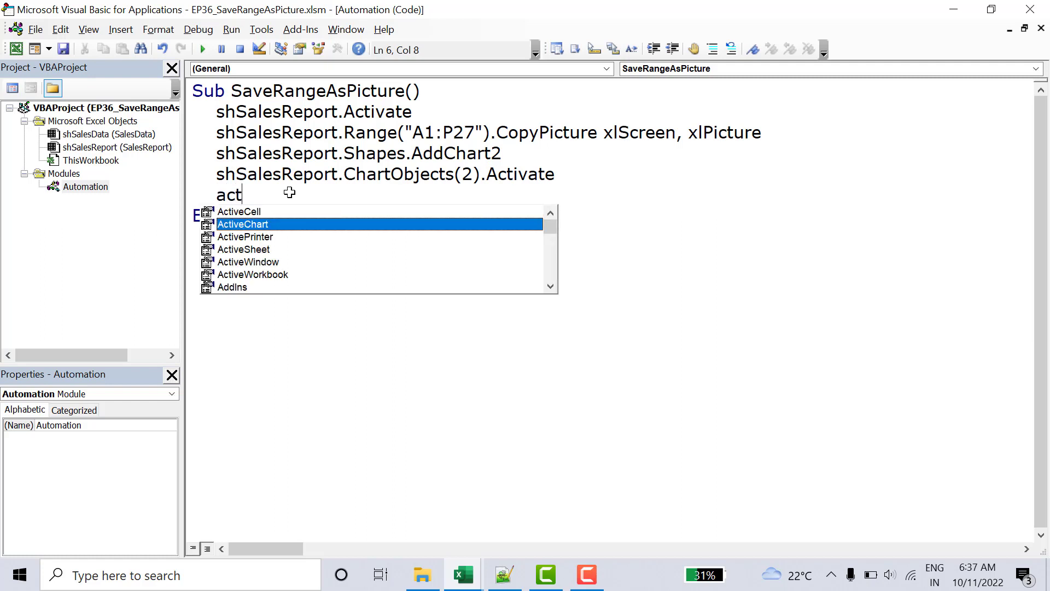
key("Tab")
type(".")
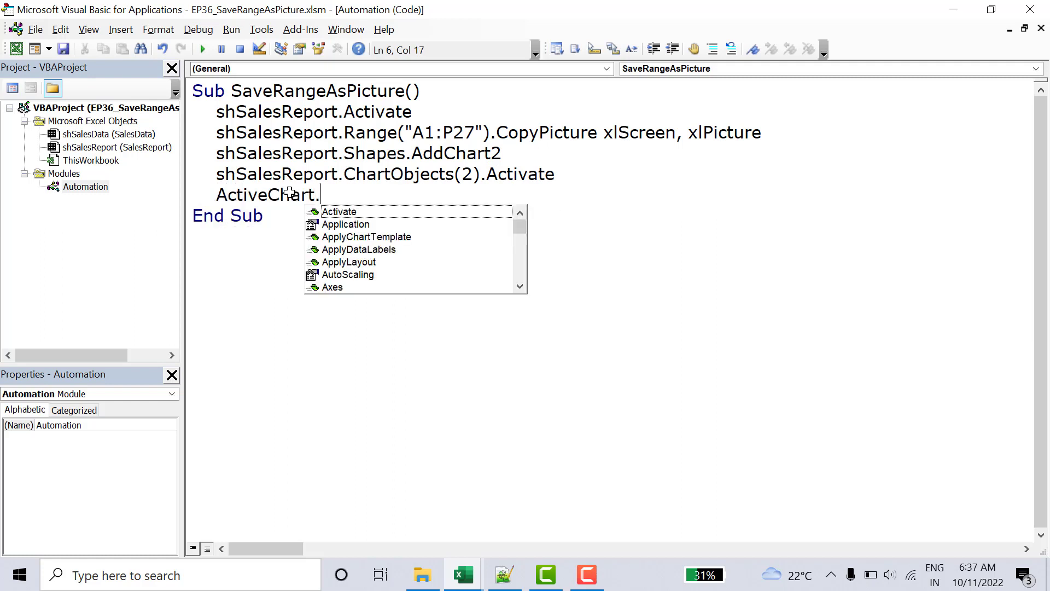
type("pa")
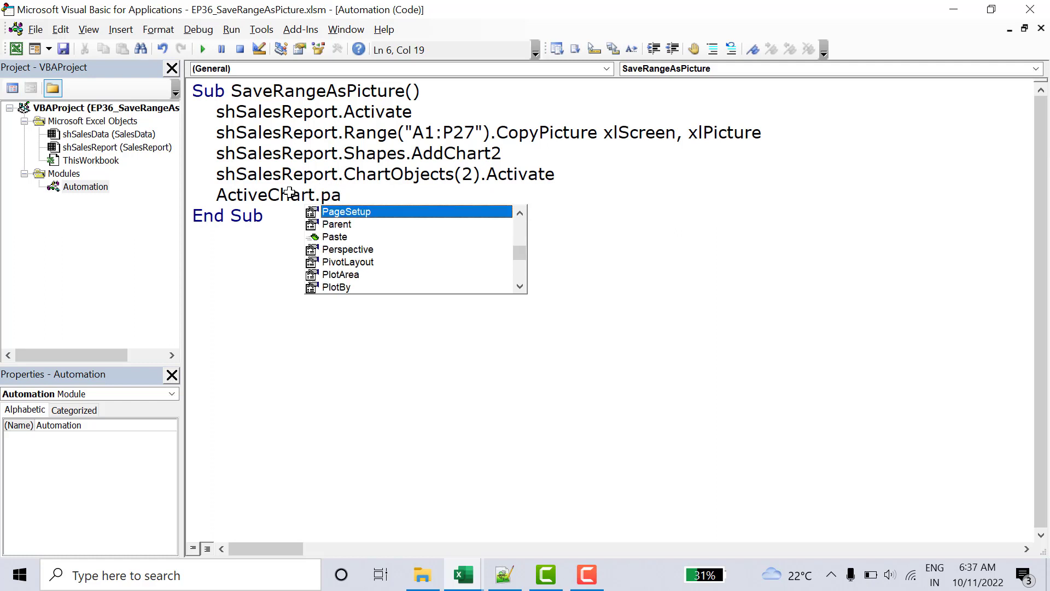
type("s")
key("Tab")
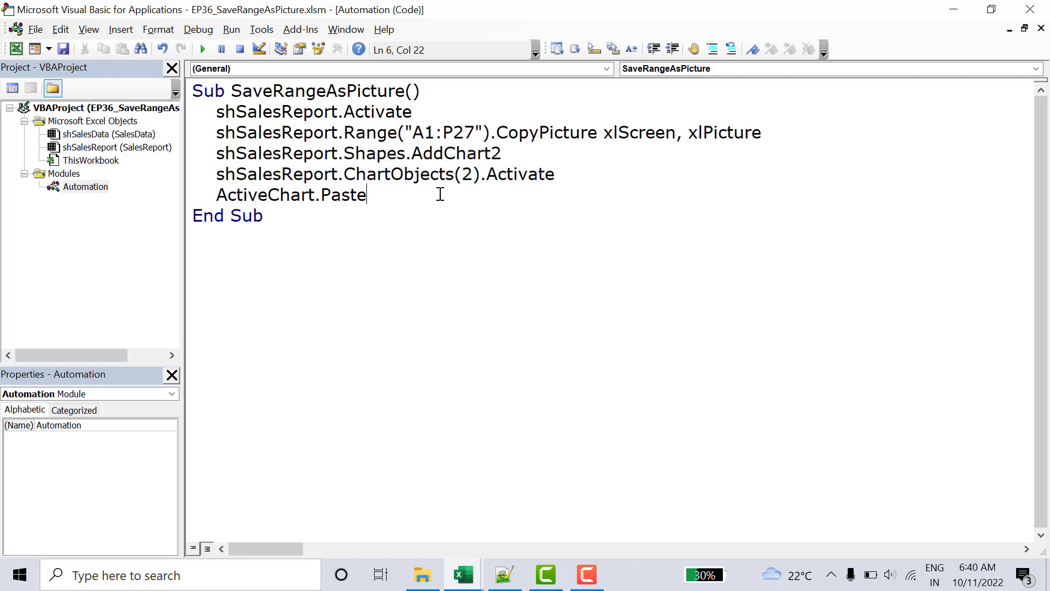
- Switch to Excel and run the SaveRangeAsPicture macro from the Macros list
left_click(18, 49)
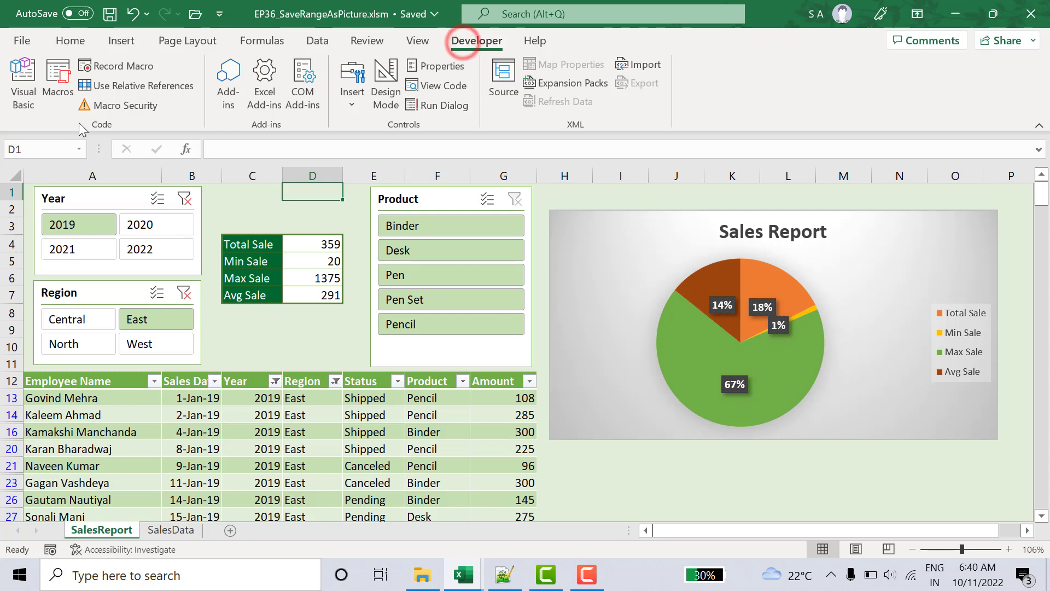
left_click(53, 94)
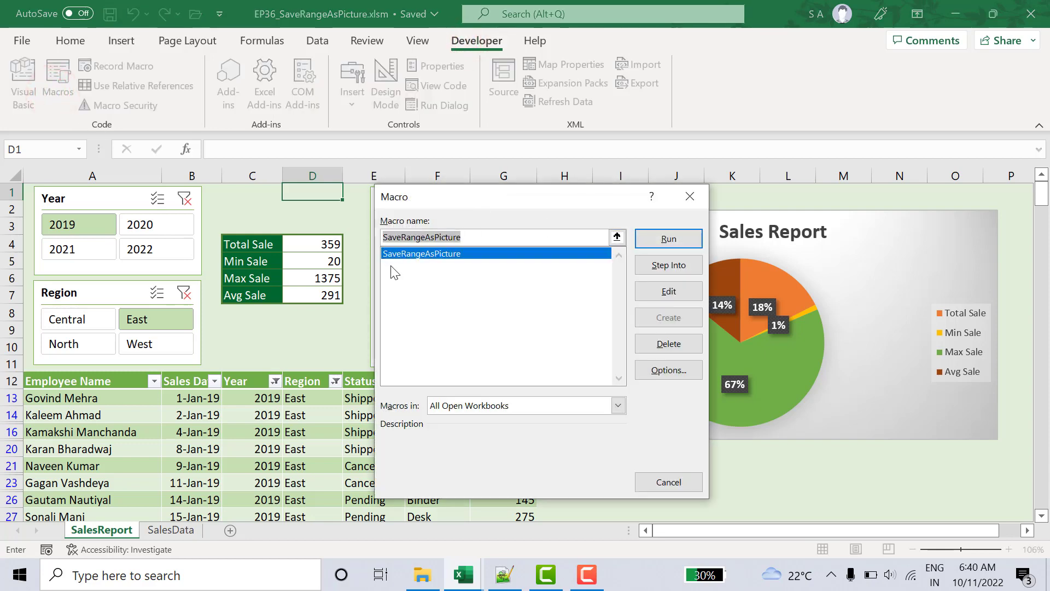
left_click(658, 241)
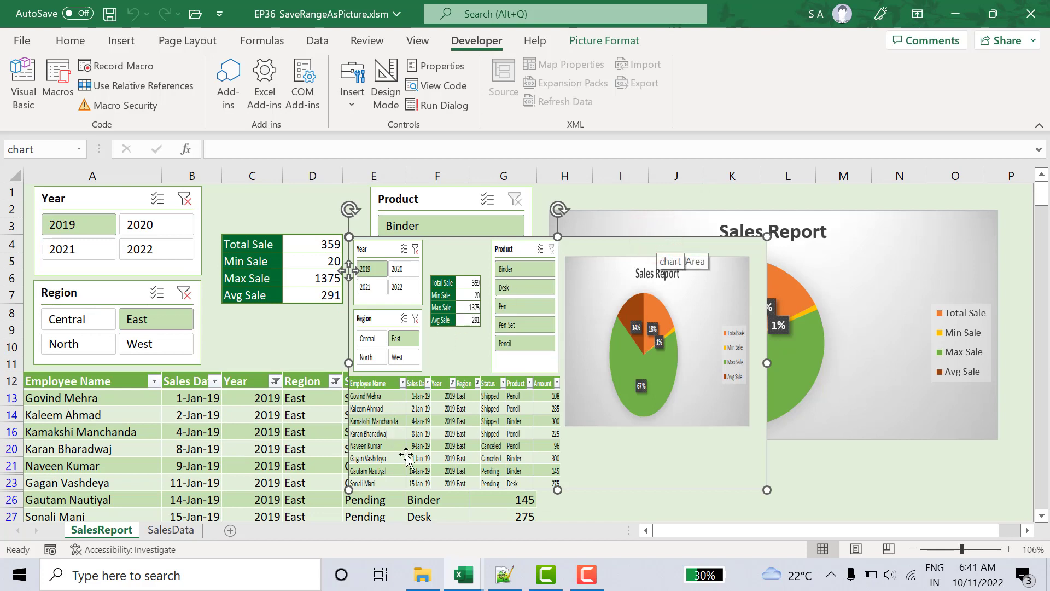
- Delete the temporary test chart, save the workbook and return to the VBA editor
left_click(539, 270)
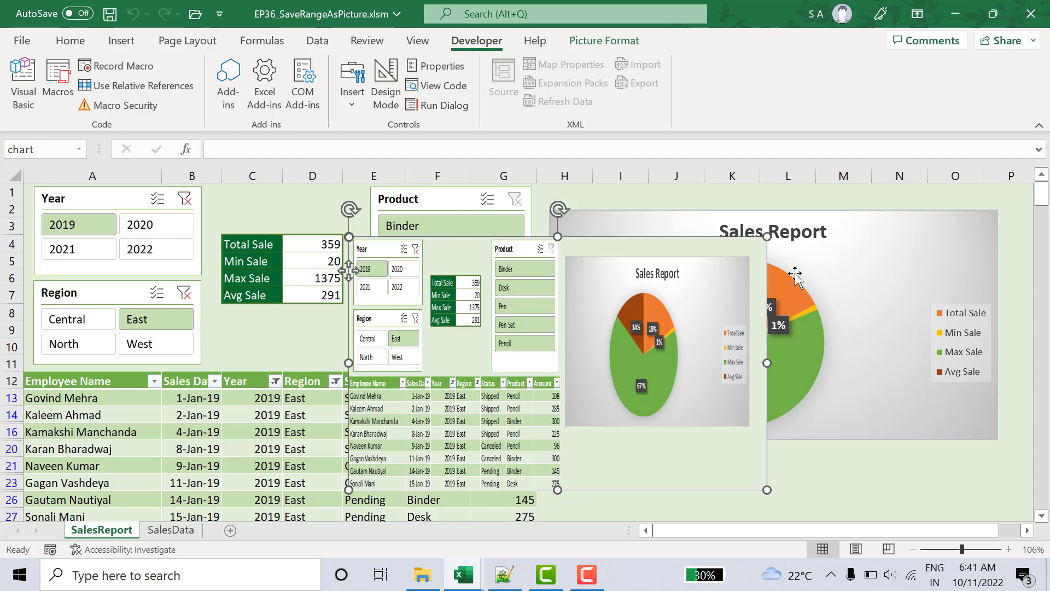
left_click(558, 354)
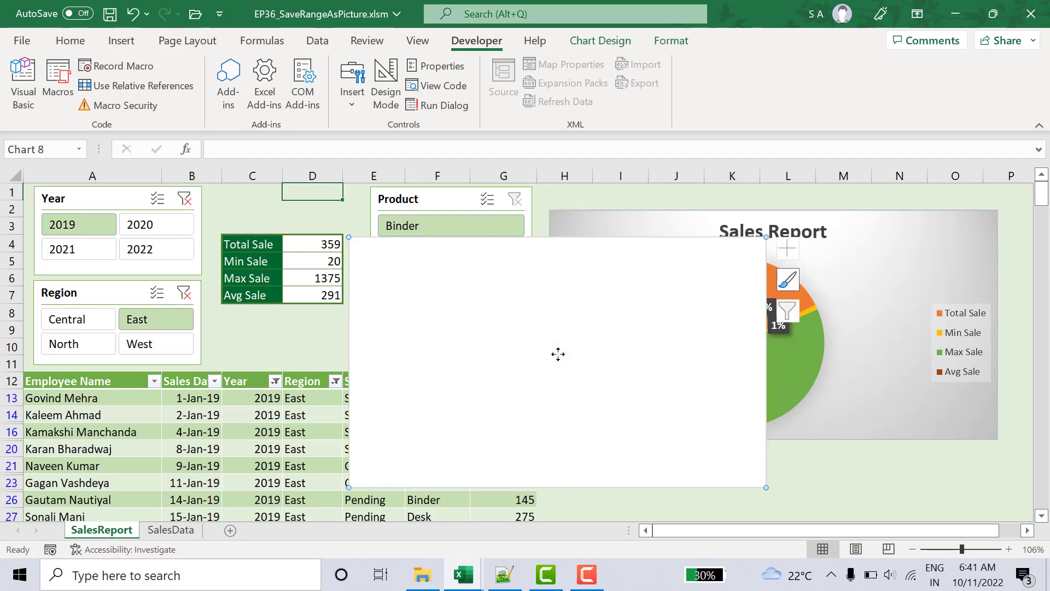
left_click(558, 355)
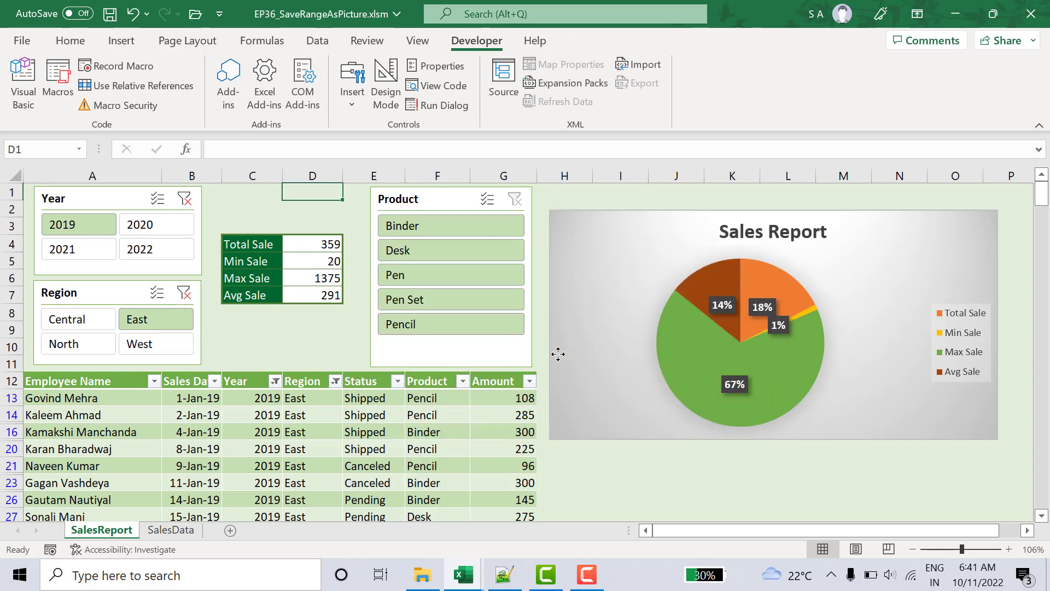
key("ctrl+s")
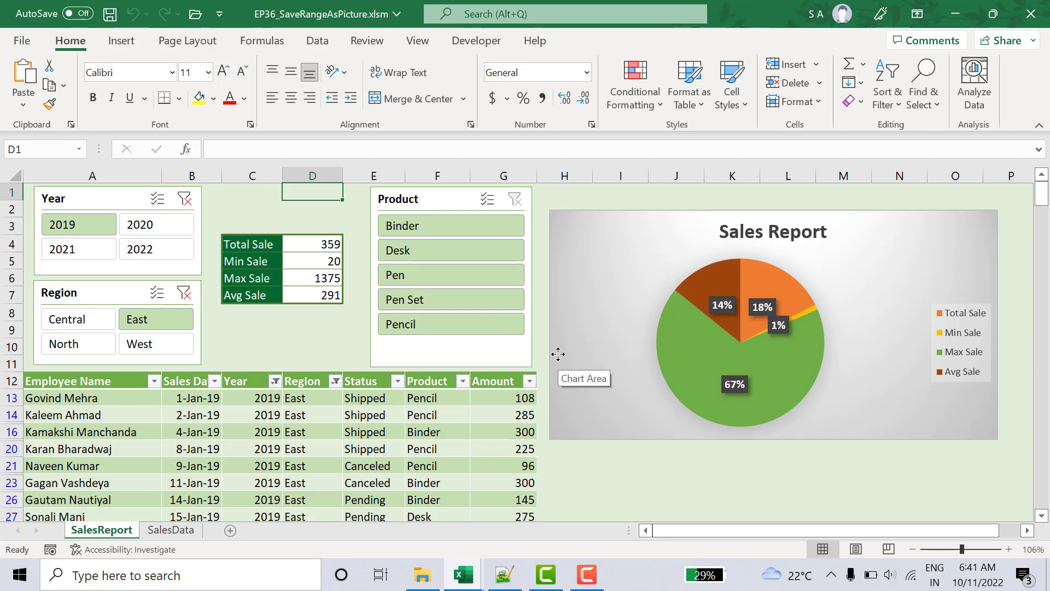
key("alt+F11")
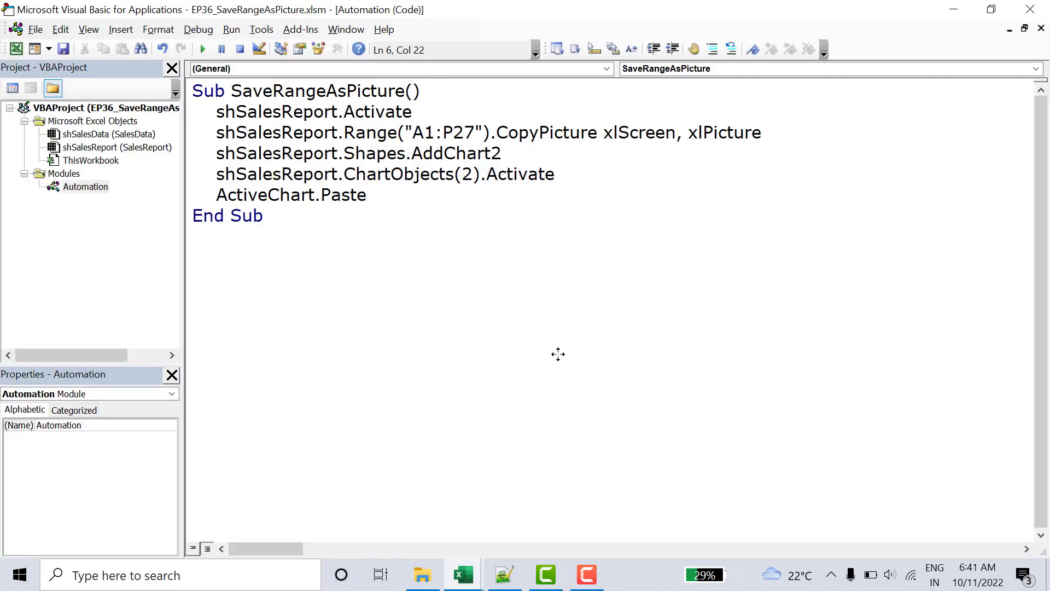
- Give the AddChart2 call left and top arguments of 5, 5
left_click(509, 154)
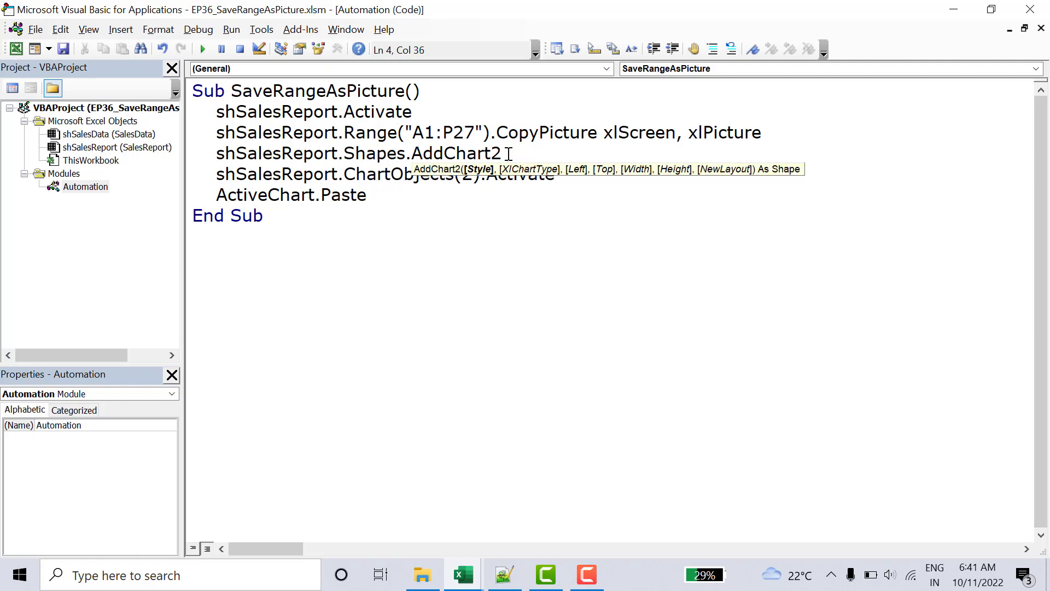
type(",")
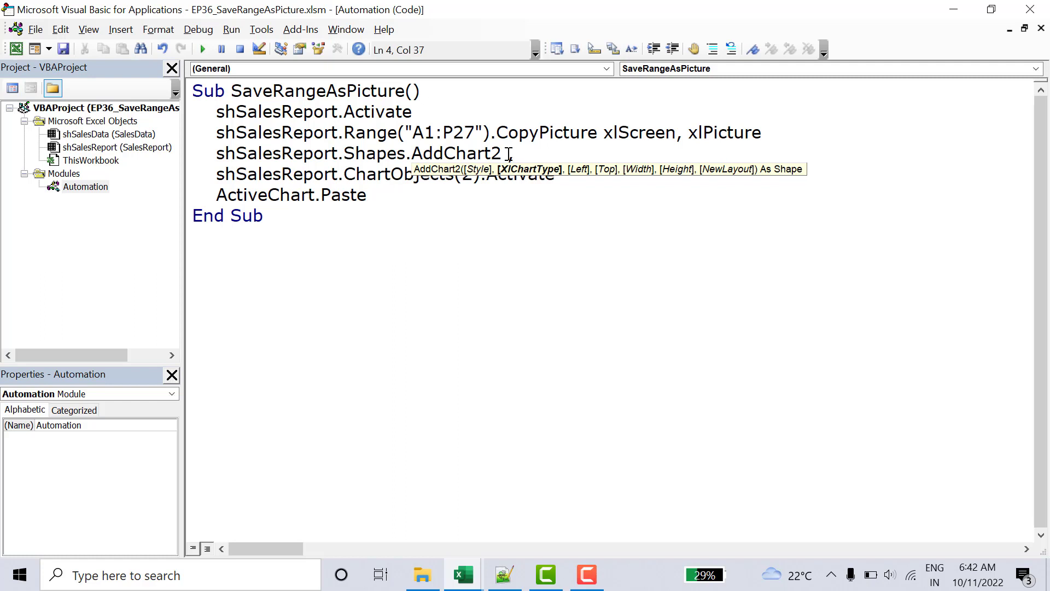
type(",")
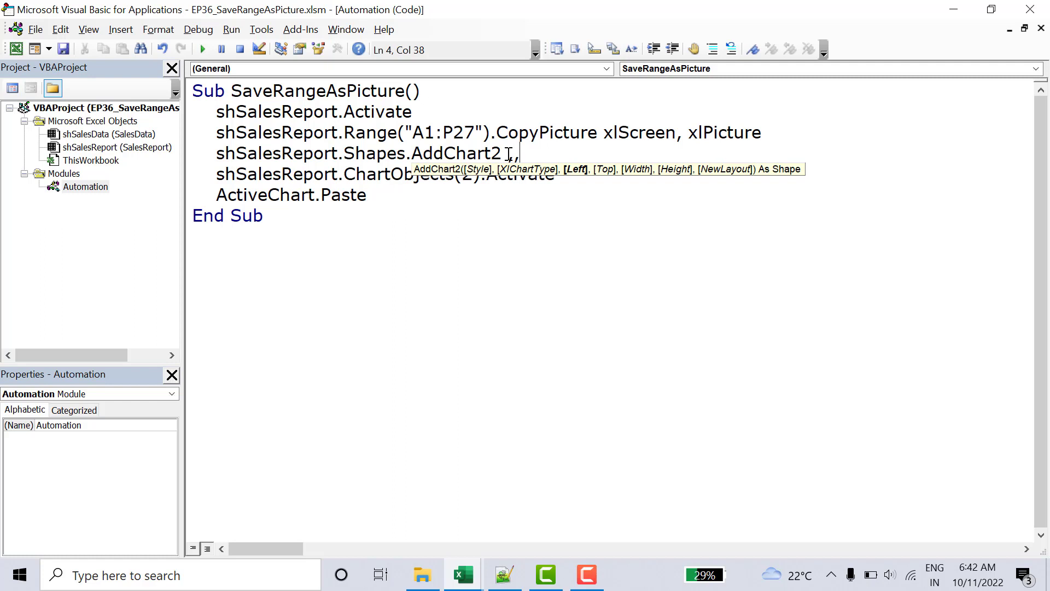
type("5")
type(",5")
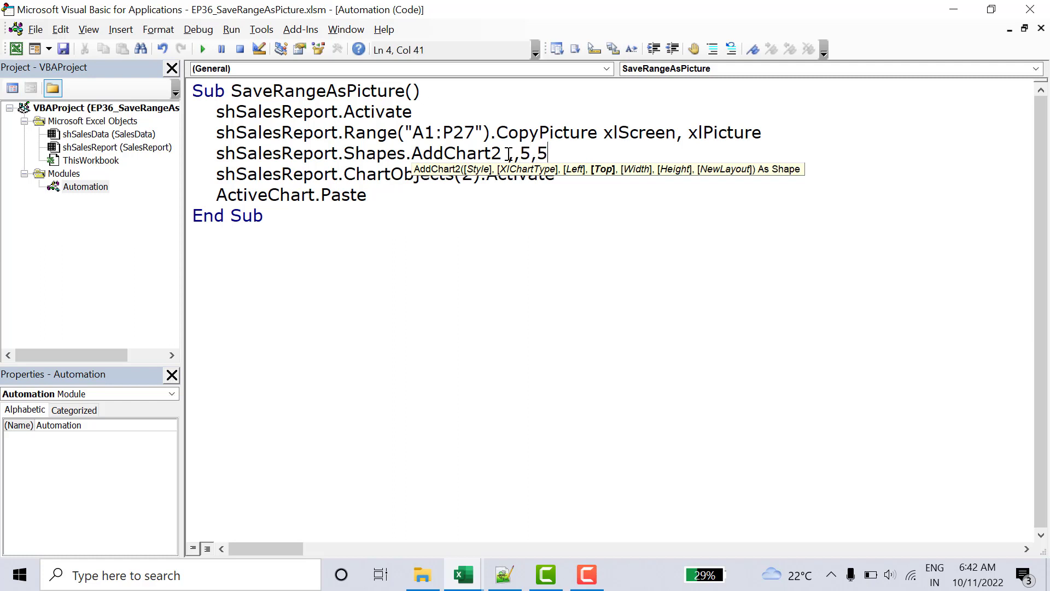
type(",")
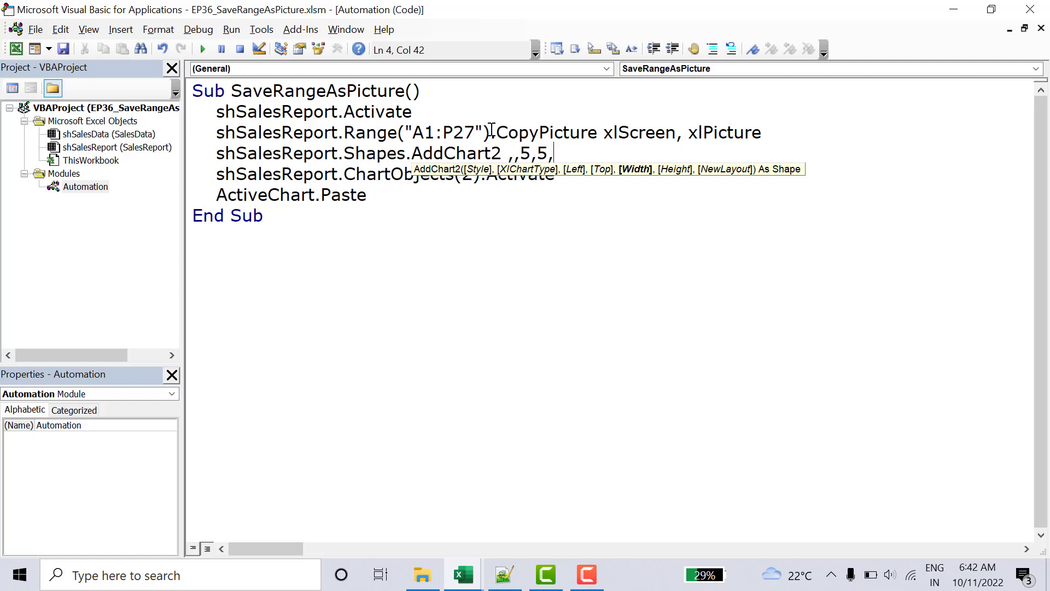
- Set the chart width argument to the copied A1:P27 range reference's Width
left_click(488, 133)
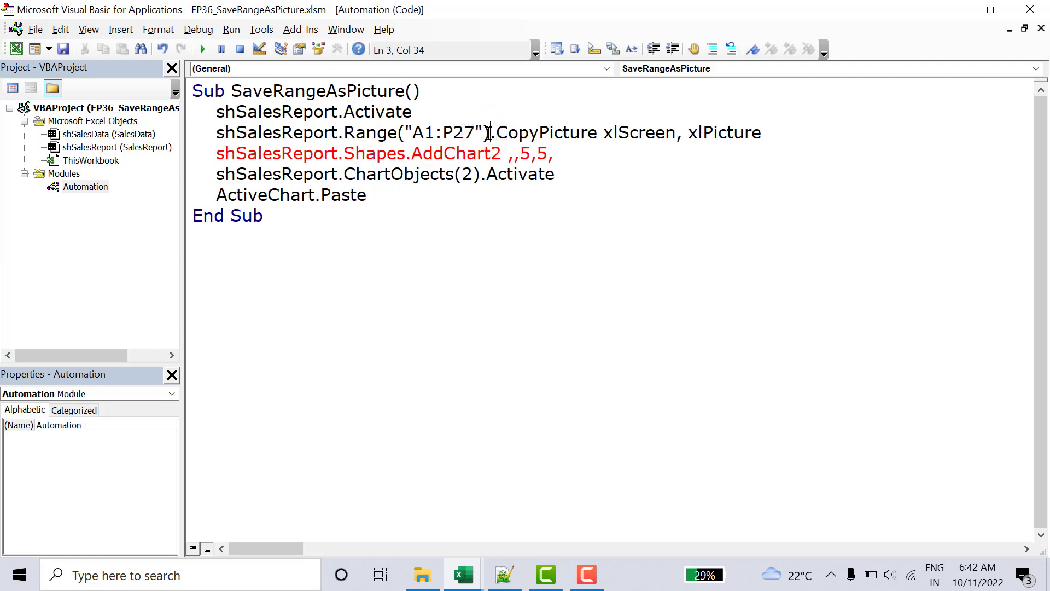
key("shift+Left")
key("shift+Left")
key("shift+Left")
key("shift+Left")
key("shift+Left")
key("shift+Left")
key("ctrl+shift+Left")
key("ctrl+shift+Left")
key("ctrl+shift+Left")
key("ctrl+shift+Left")
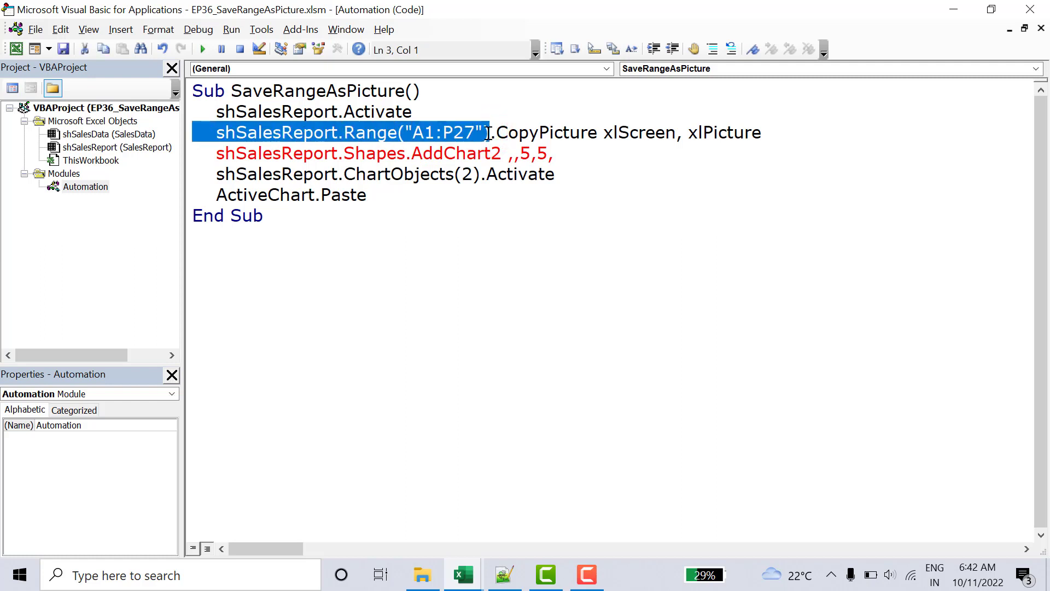
key("ctrl+shift+Right")
key("ctrl+c")
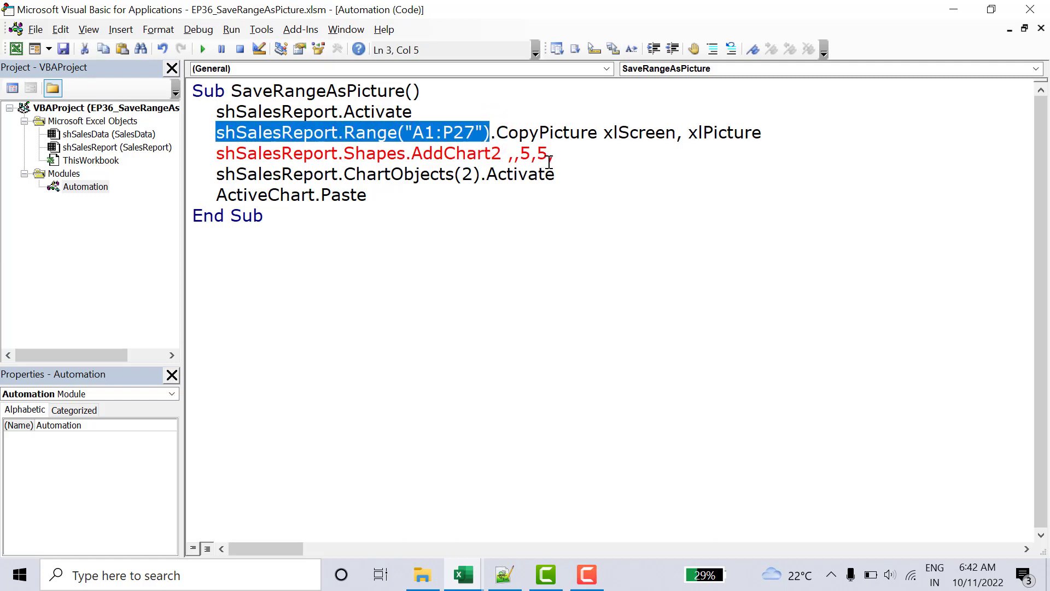
left_click(554, 155)
key("ctrl+v")
type(".")
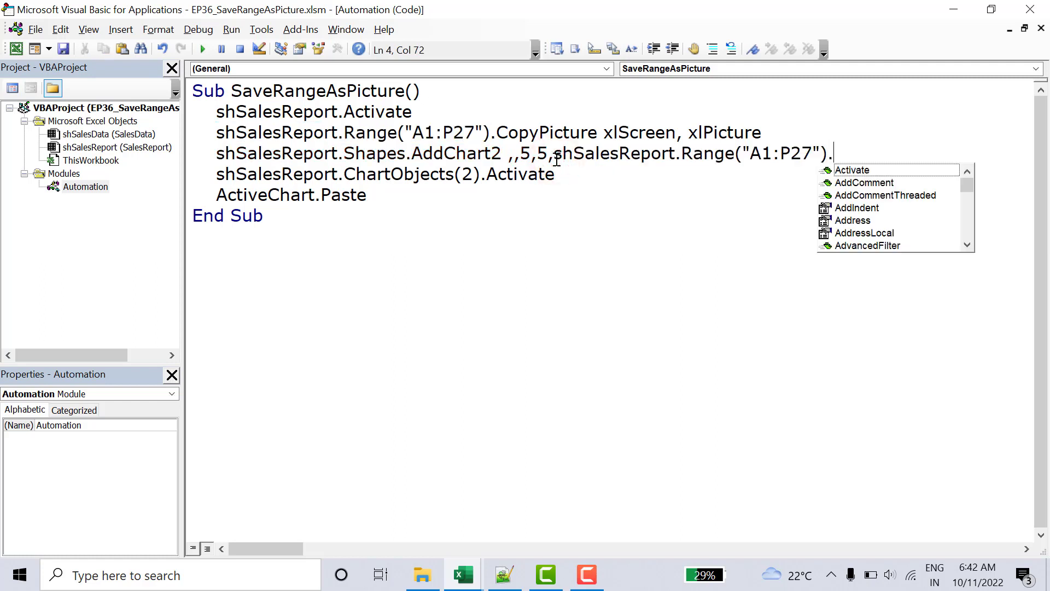
type("w")
key("Tab")
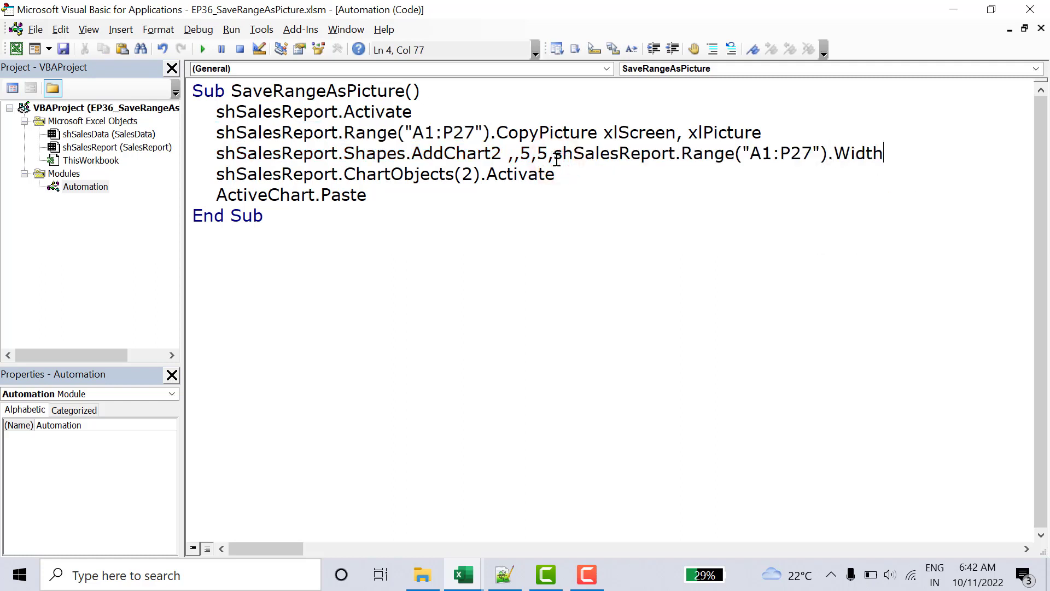
- Add the same range reference's Height as the chart height argument
type(",")
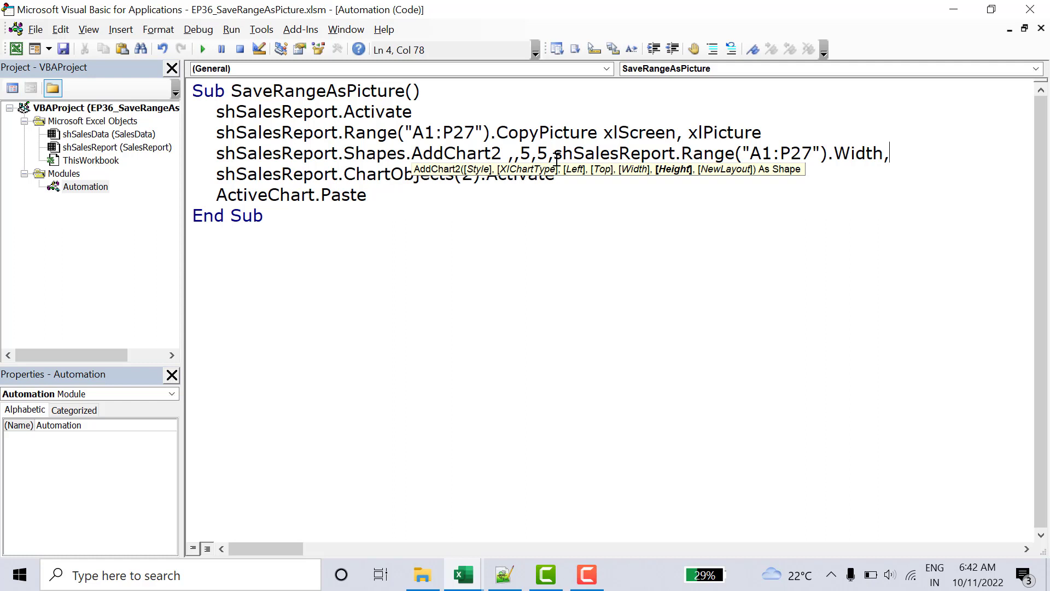
key("ctrl+v")
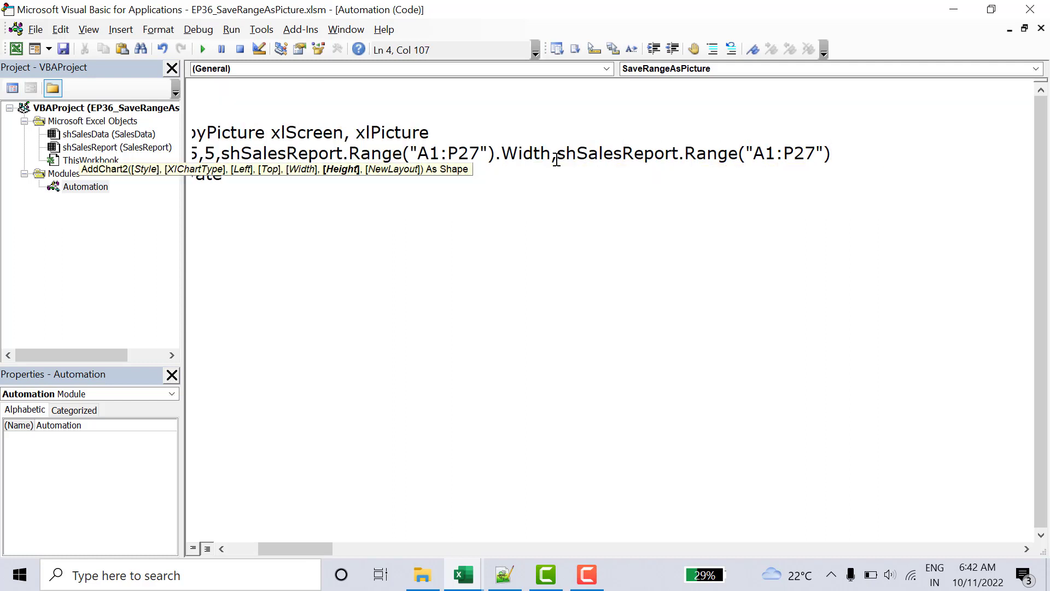
type(".he")
key("Tab")
key("Down")
key("Down")
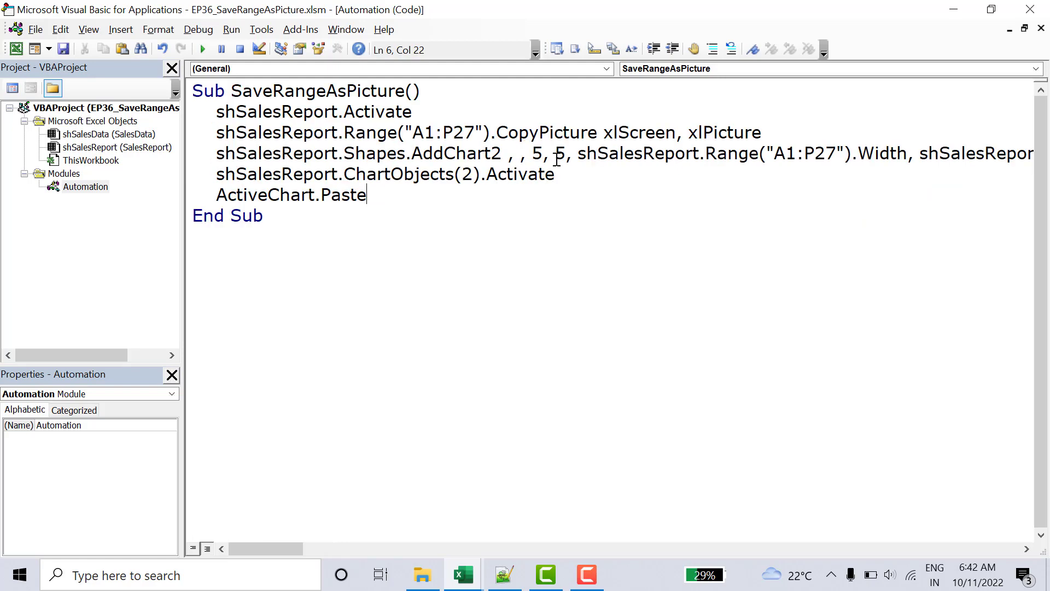
- Back in Excel, run SaveRangeAsPicture from the Developer tab's Macros list
left_click(16, 50)
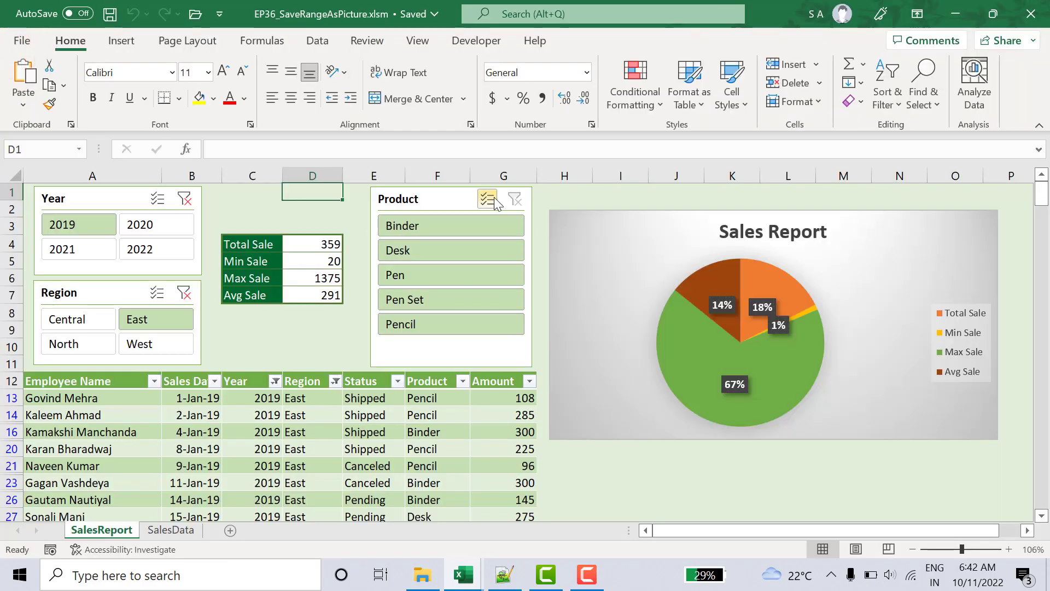
left_click(476, 41)
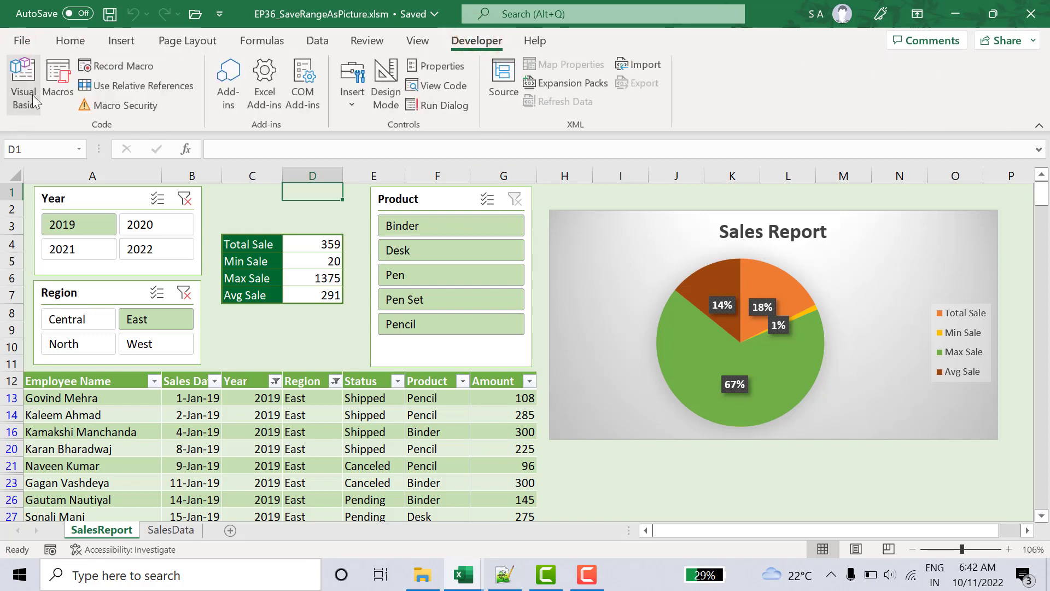
left_click(57, 89)
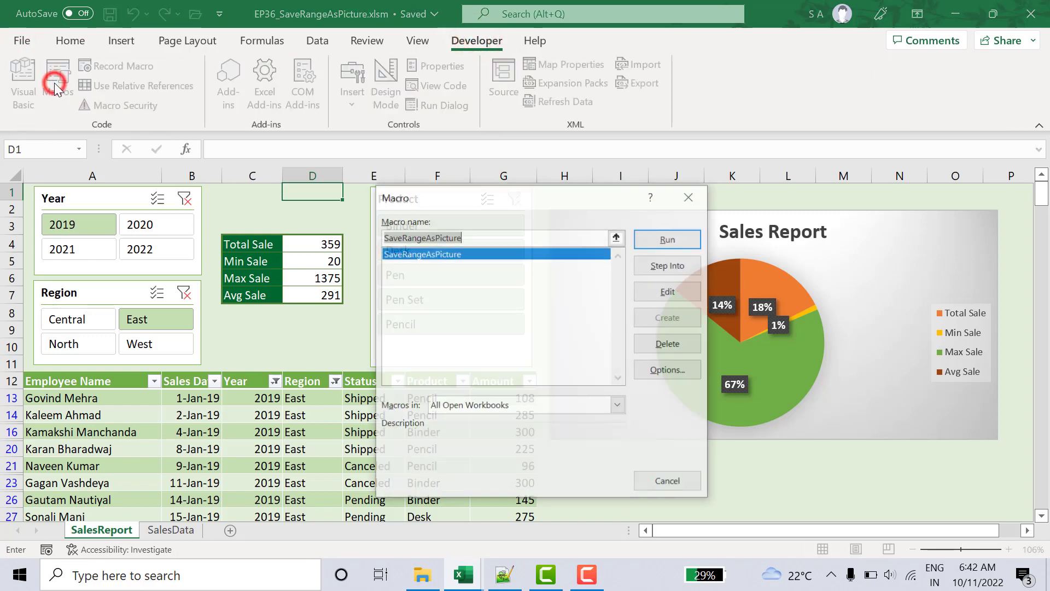
left_click(658, 236)
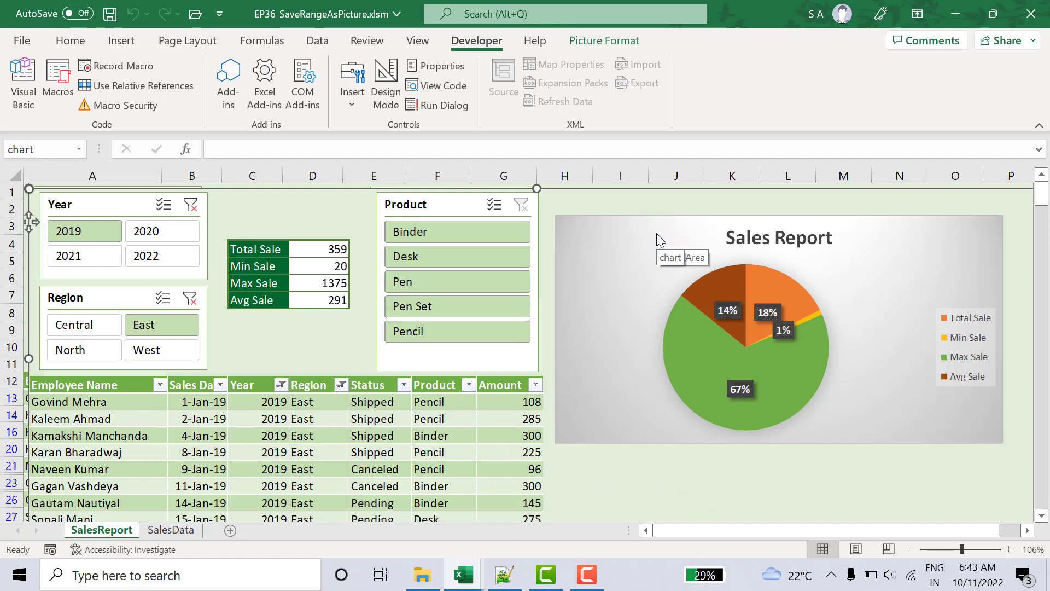
- Inspect the pasted range picture, undo it and reselect cell D1
left_click(287, 209)
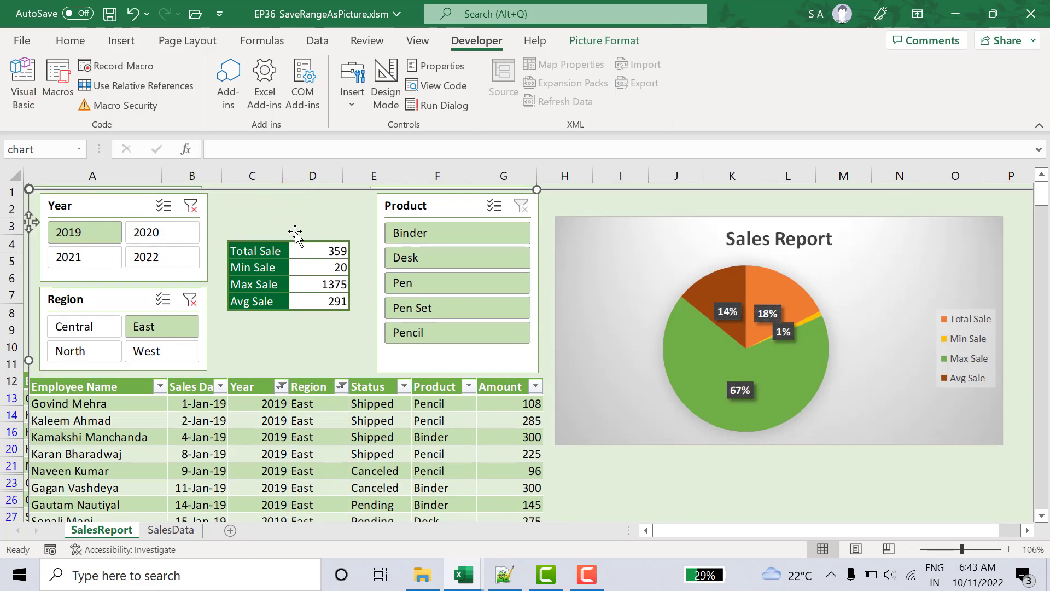
left_click(293, 226)
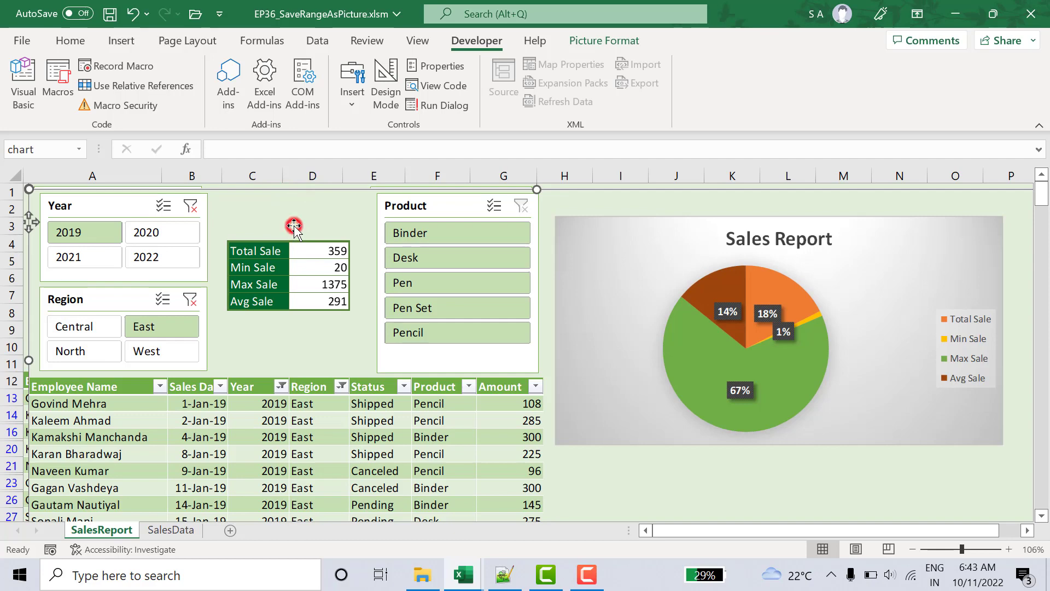
left_click(243, 229)
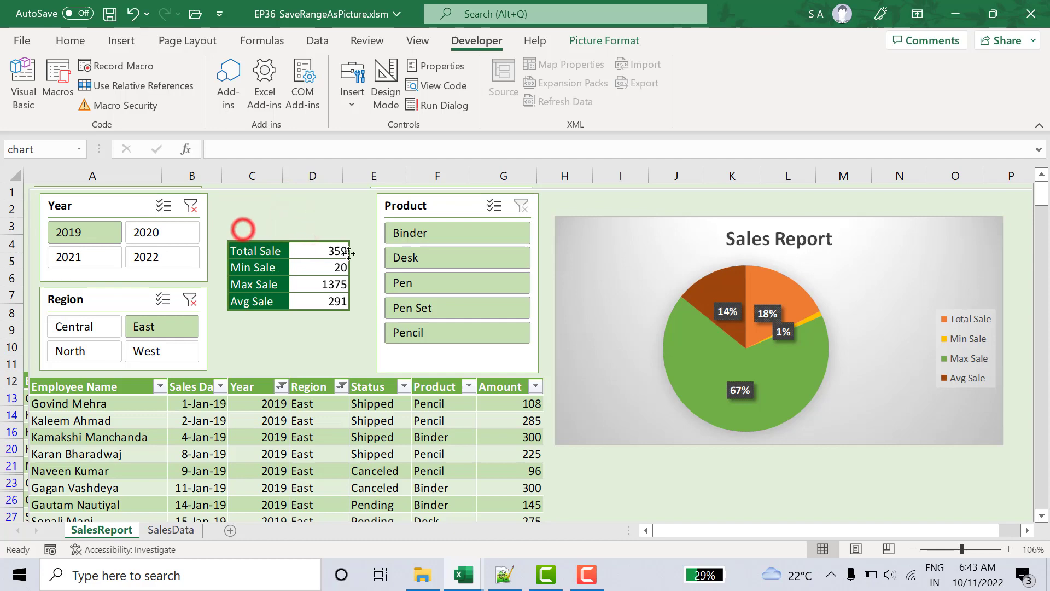
left_click(322, 222)
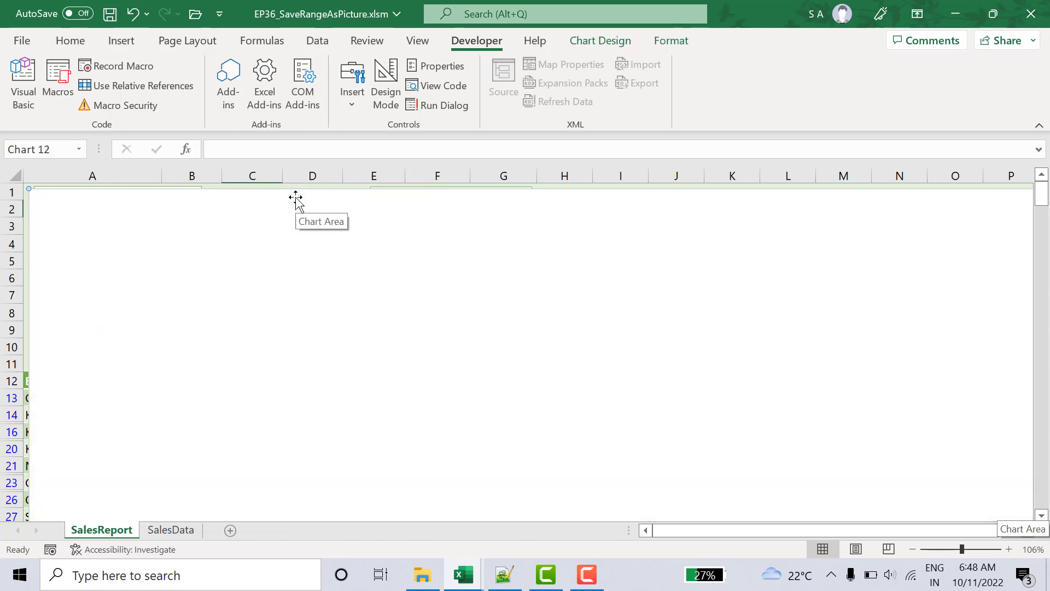
left_click(296, 197)
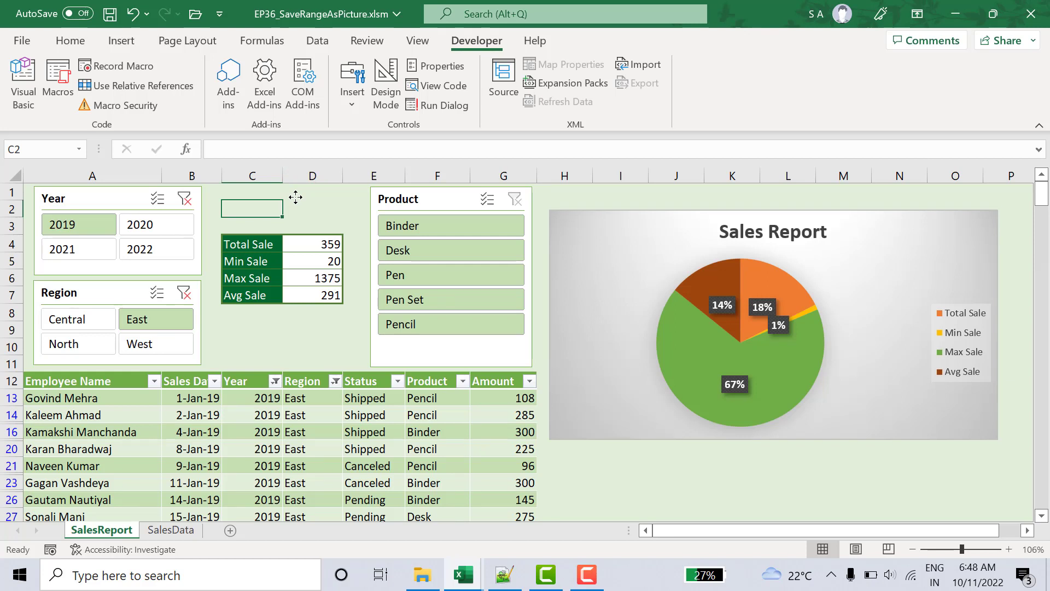
left_click(308, 197)
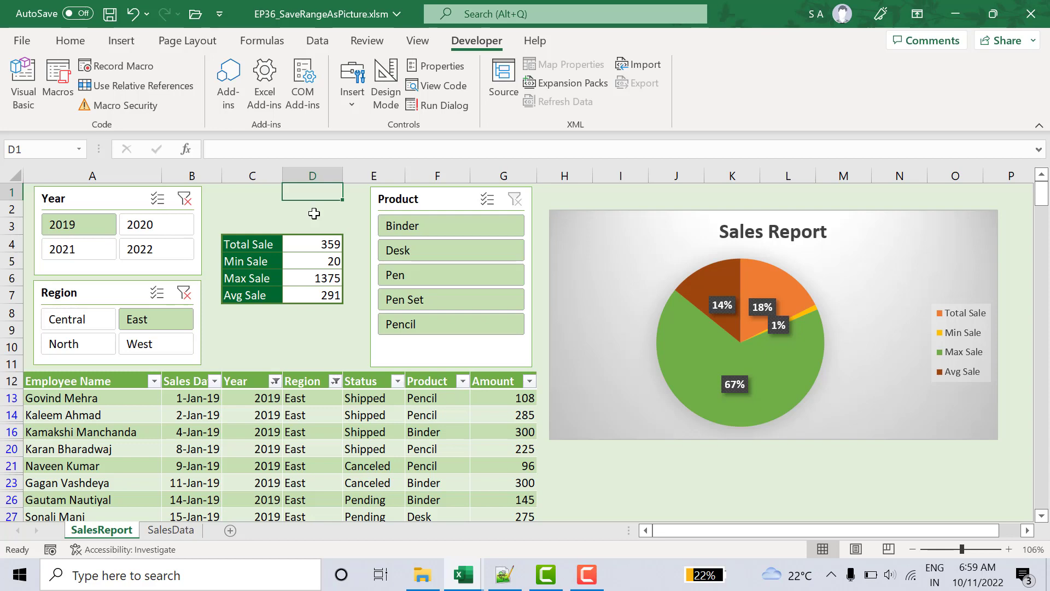
- Put an apostrophe before ActiveChart.Paste in the macro, then return to the SalesReport sheet
key("alt+F11")
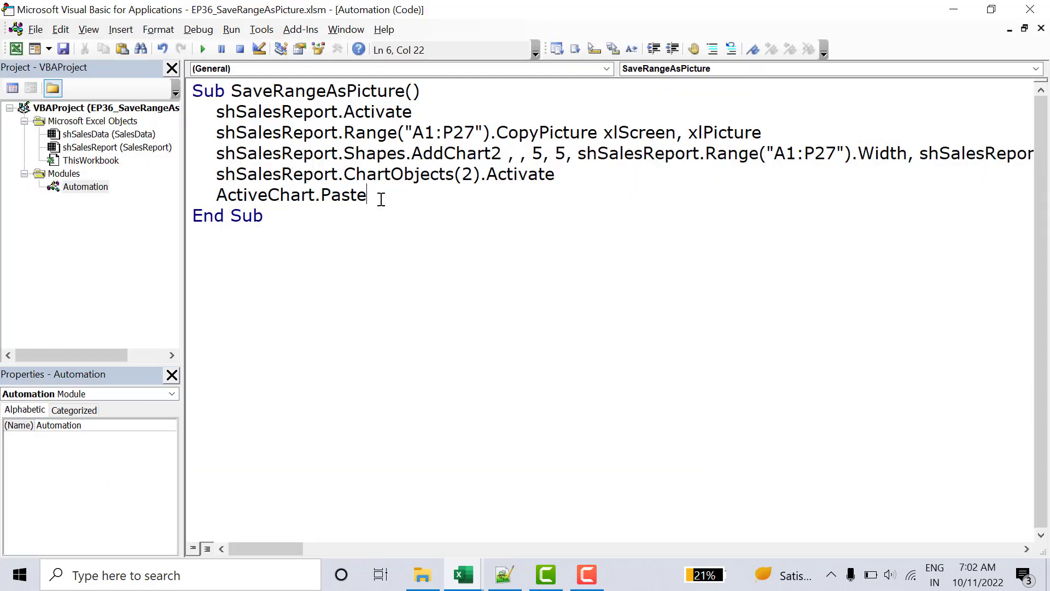
left_click(217, 198)
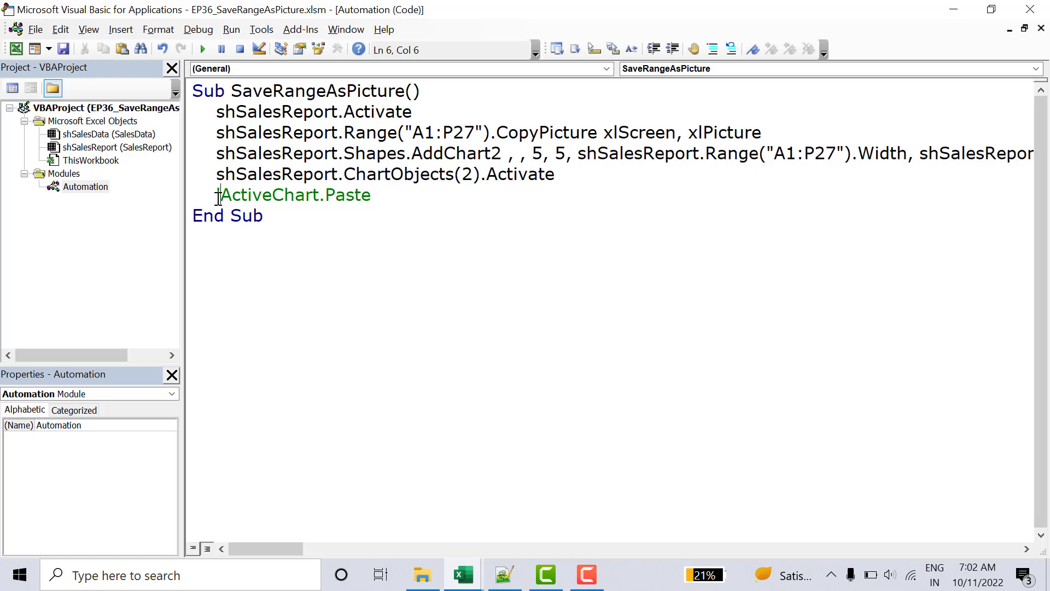
left_click(21, 49)
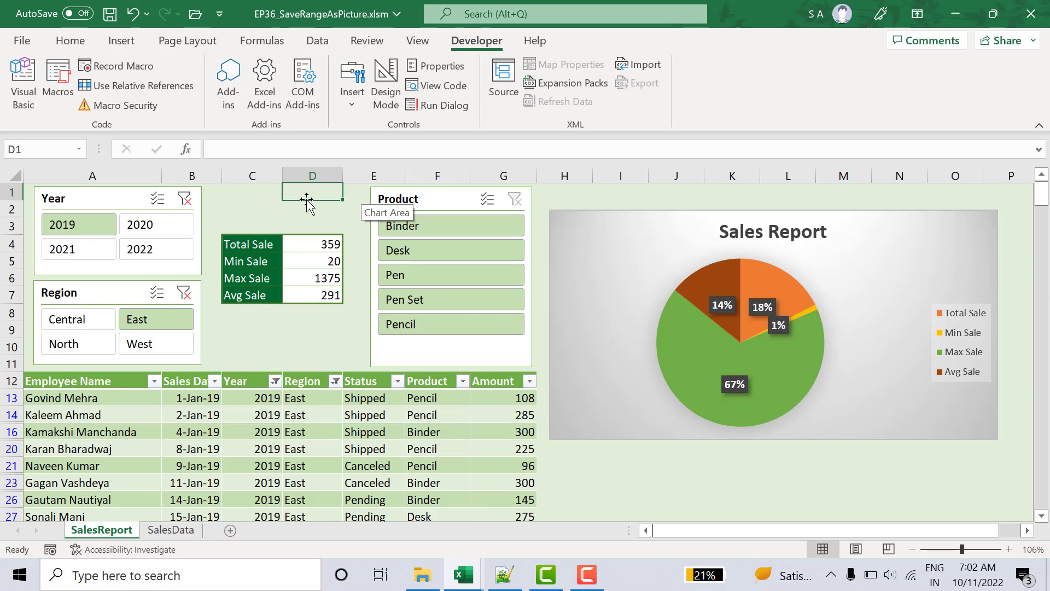
- Rerun SaveRangeAsPicture, then select and remove the blank chart it adds, ending on cell C14
left_click(62, 81)
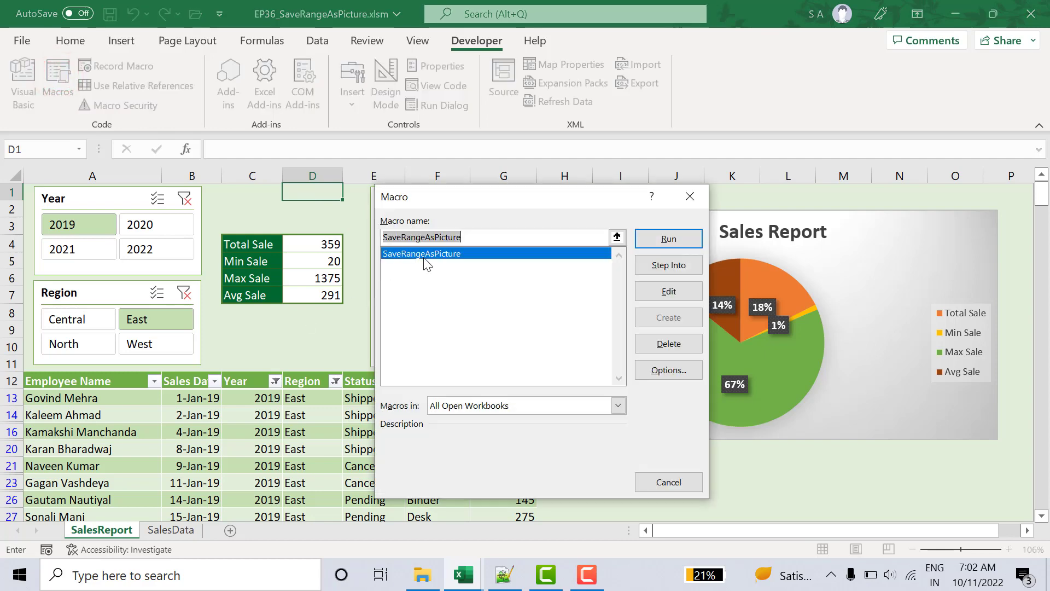
left_click(648, 241)
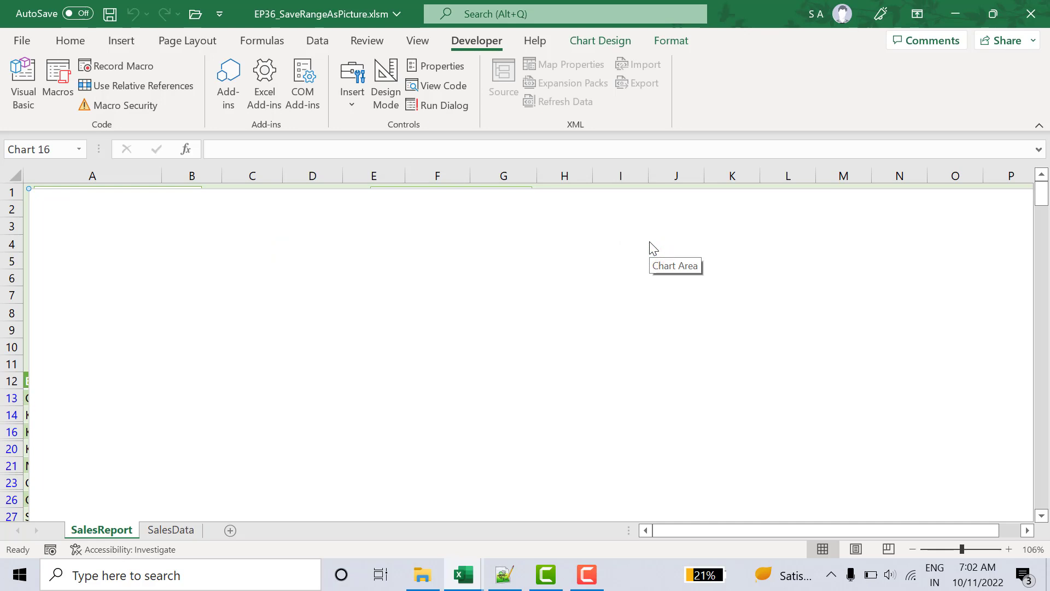
left_click(650, 242)
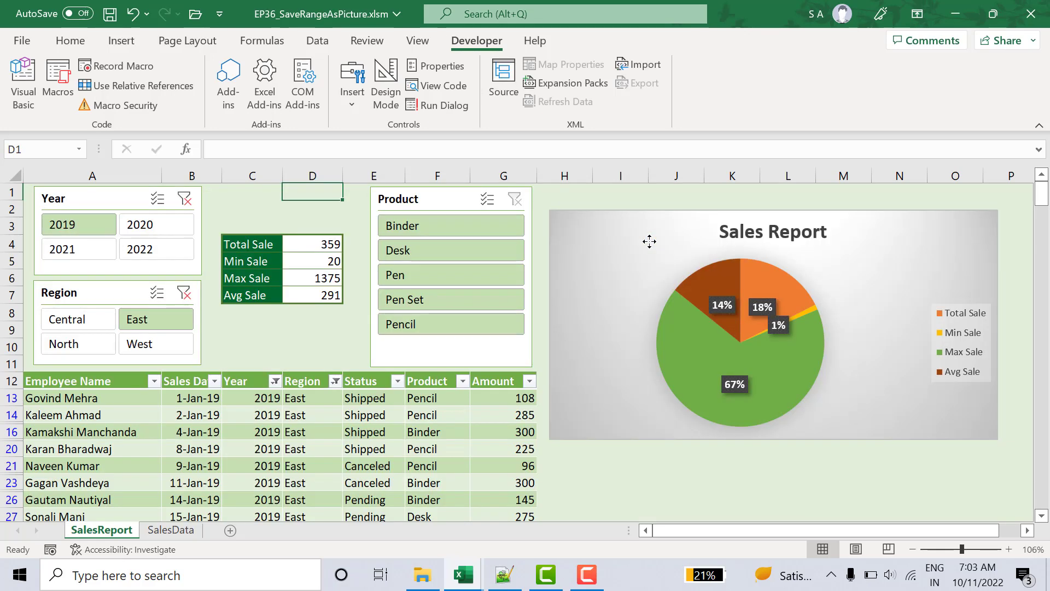
left_click(268, 414)
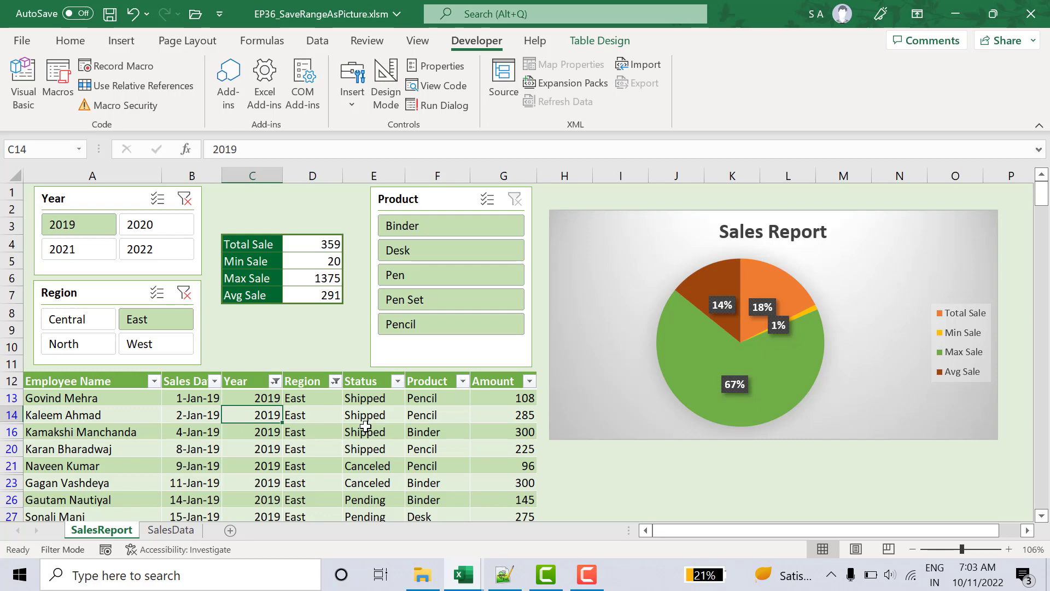
- Rerun SaveRangeAsPicture, delete the resulting large Amount chart and reselect cell D1
left_click(64, 98)
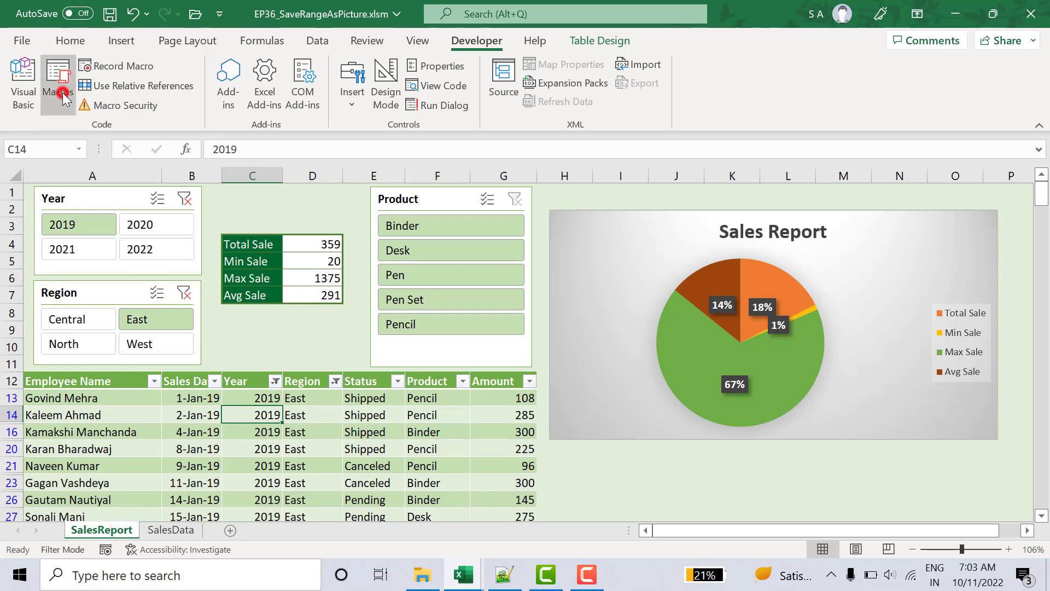
left_click(662, 238)
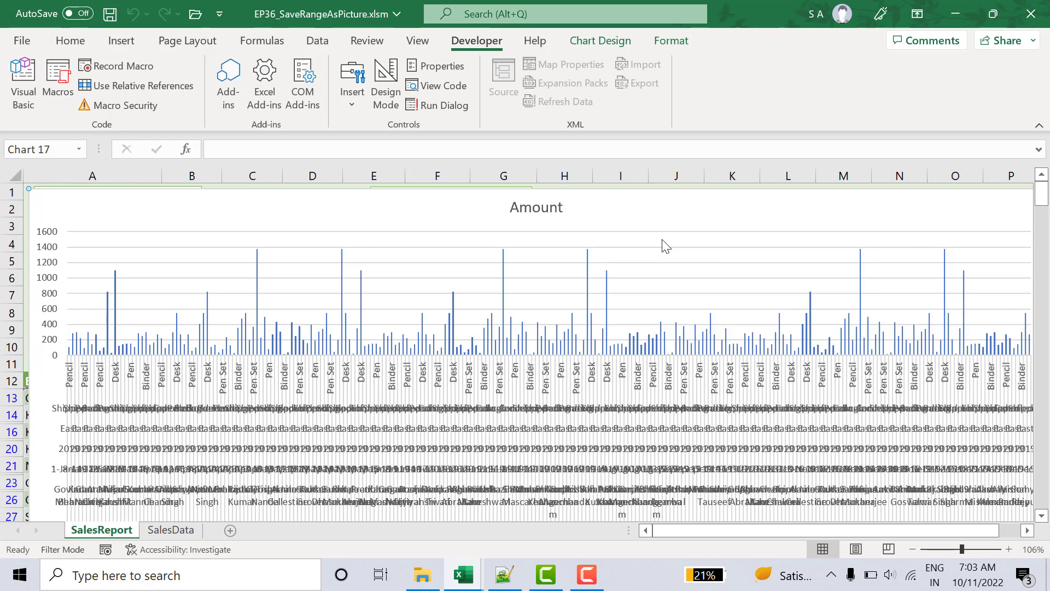
left_click(479, 209)
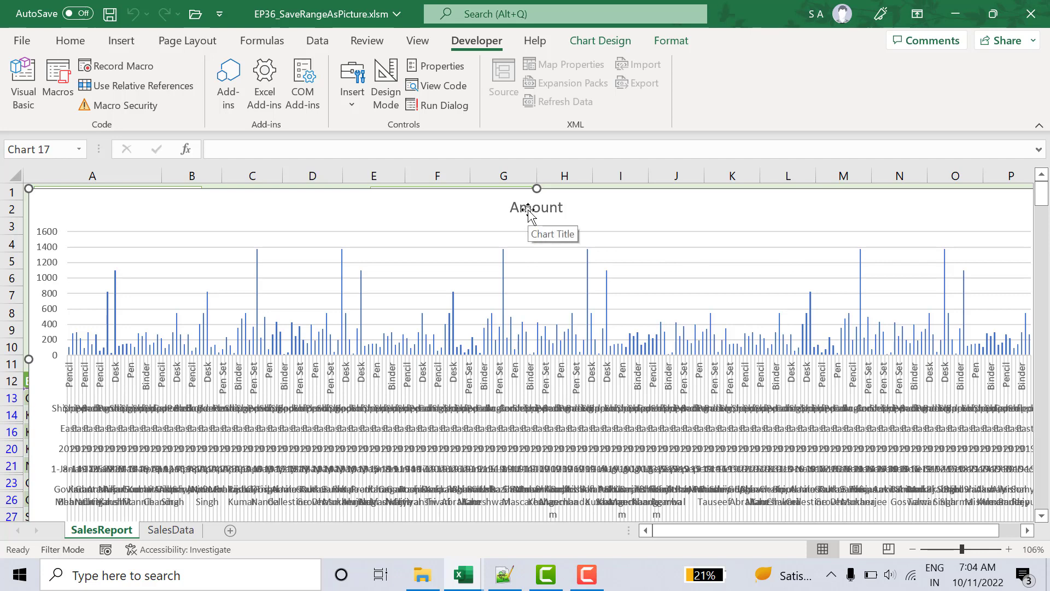
key("Delete")
left_click(313, 191)
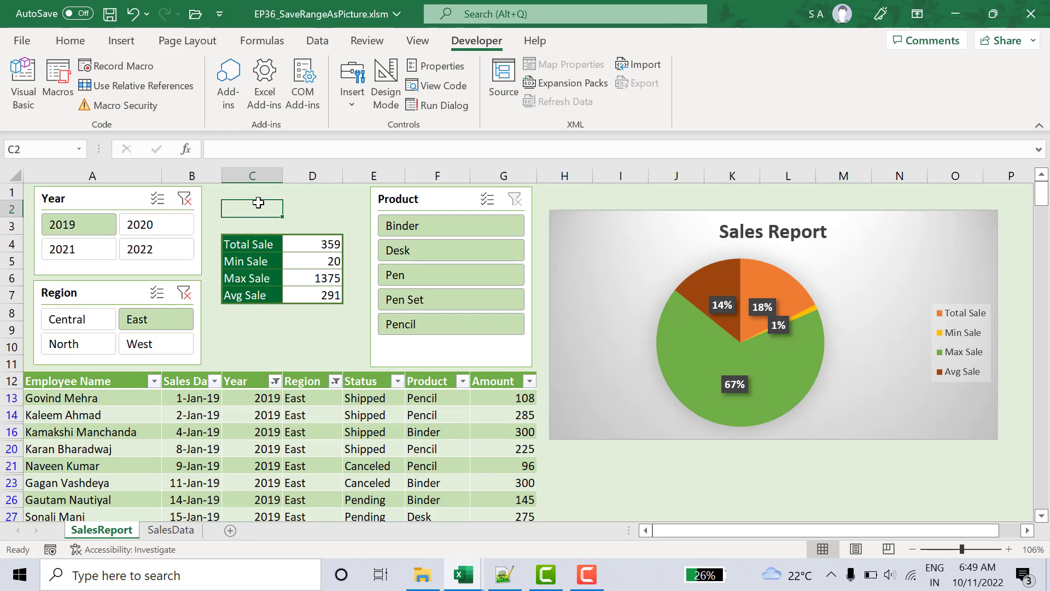
- Add shSalesReport.Range("C2").Activate on a new line after the sheet-activation line
key("alt+F11")
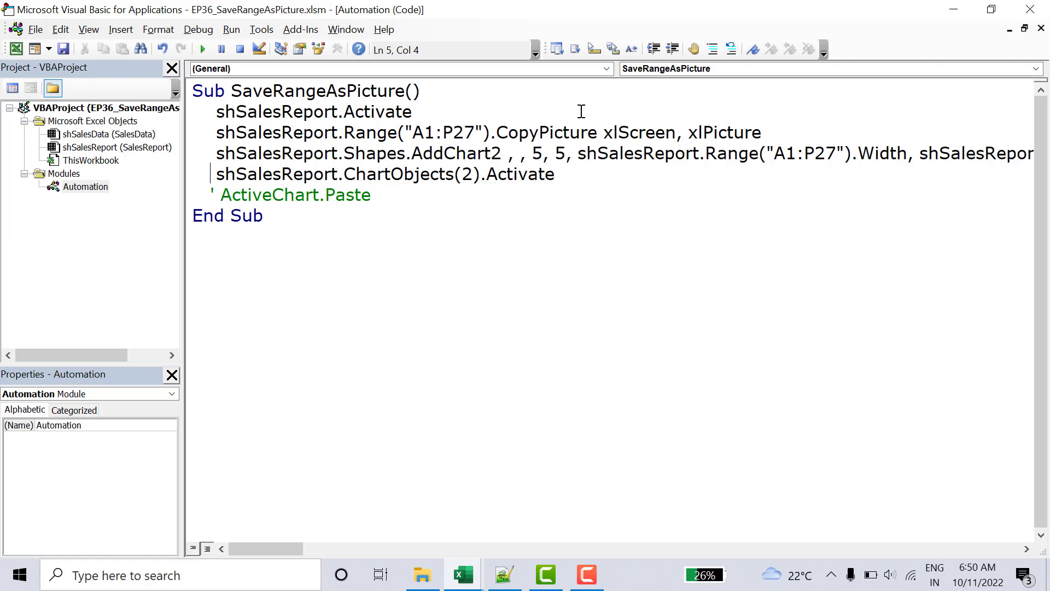
left_click(459, 112)
key("Return")
type("sh")
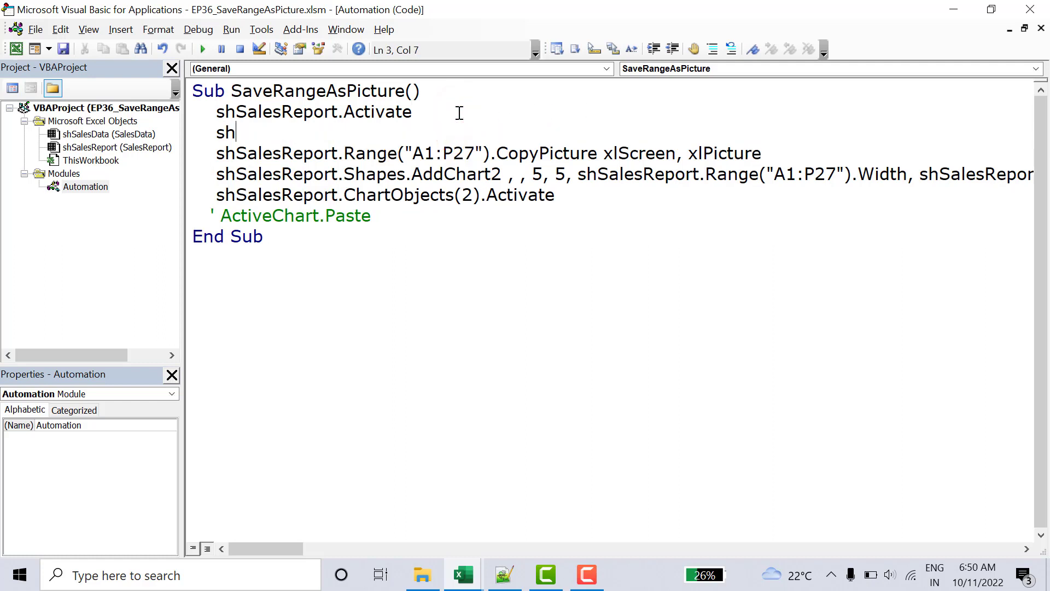
type("S")
key("ctrl+space")
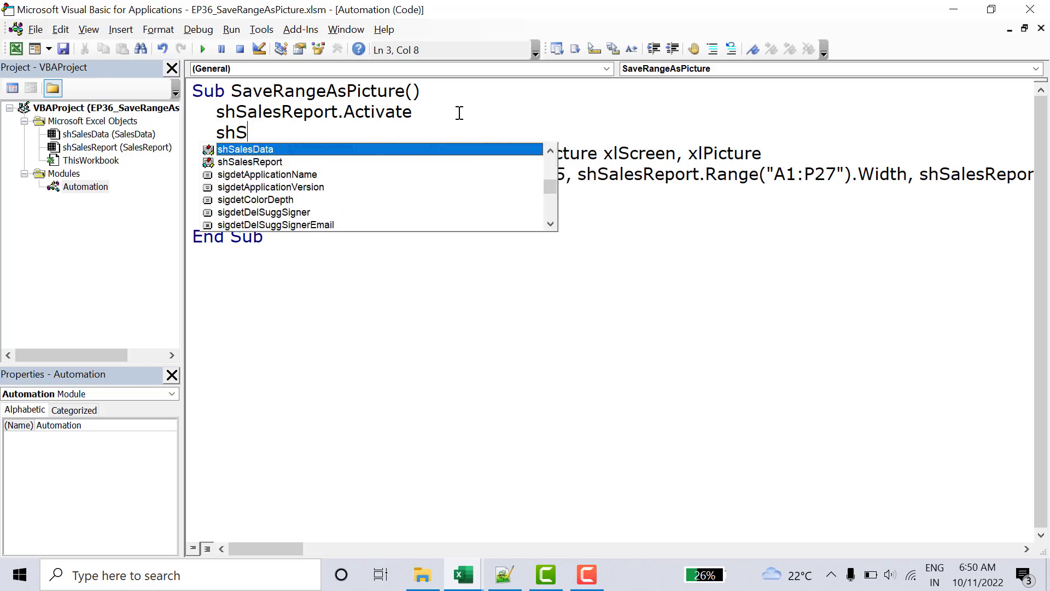
key("Down")
key("Tab")
type(".r")
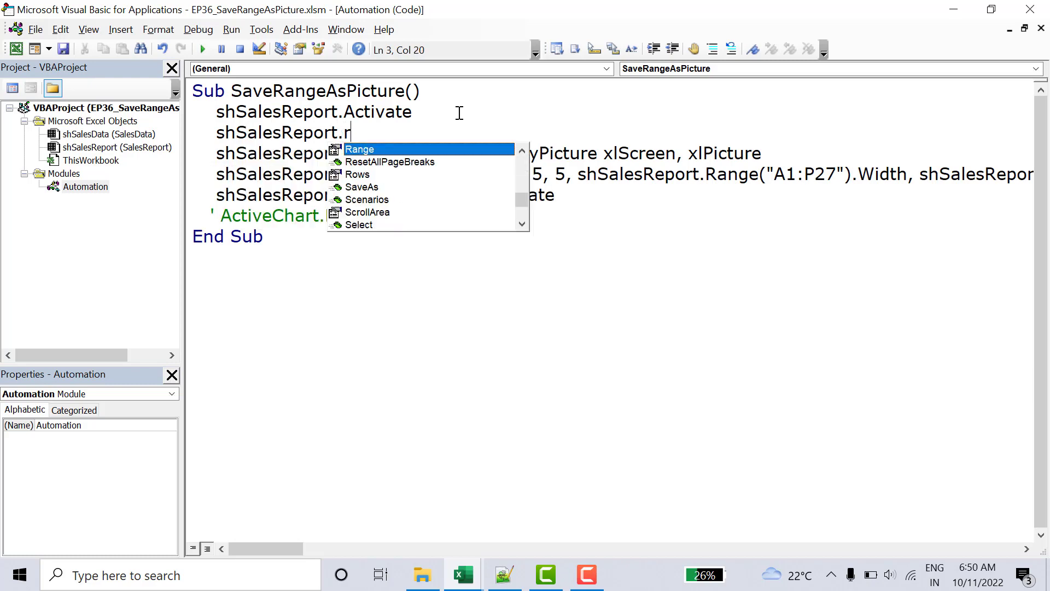
type("(")
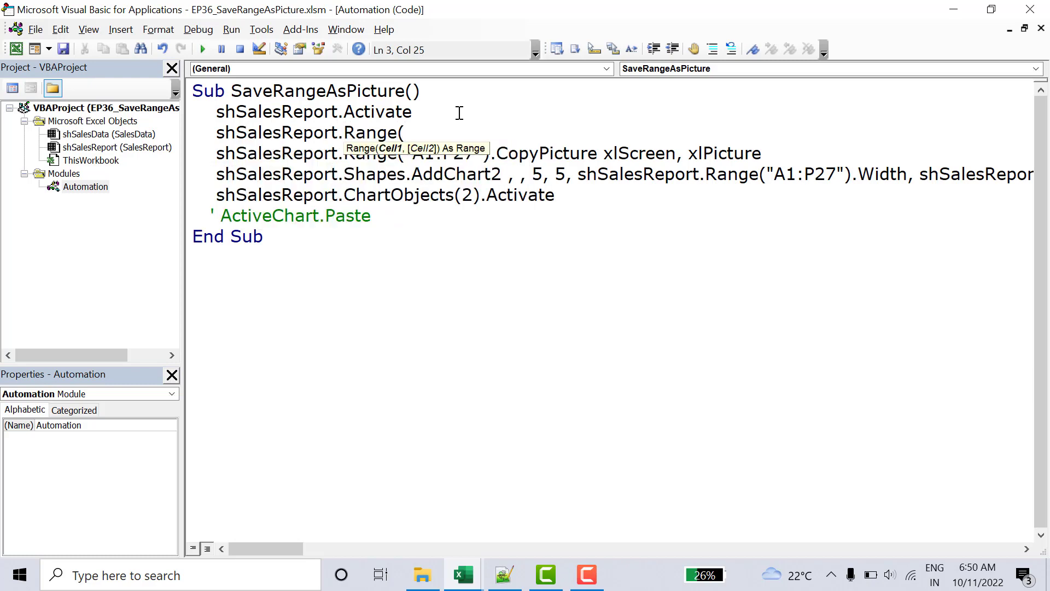
type("\"C2")
type("\")")
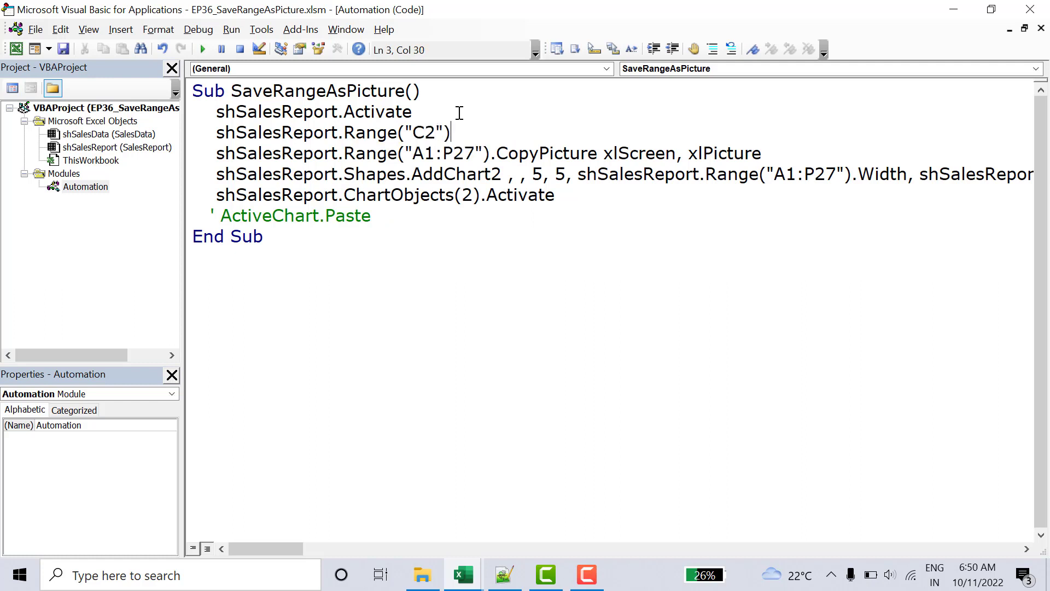
type(".ac")
key("Tab")
- Remove the apostrophe to uncomment the ActiveChart.Paste line
key("Down")
key("Down")
key("Down")
key("Down")
left_click(219, 219)
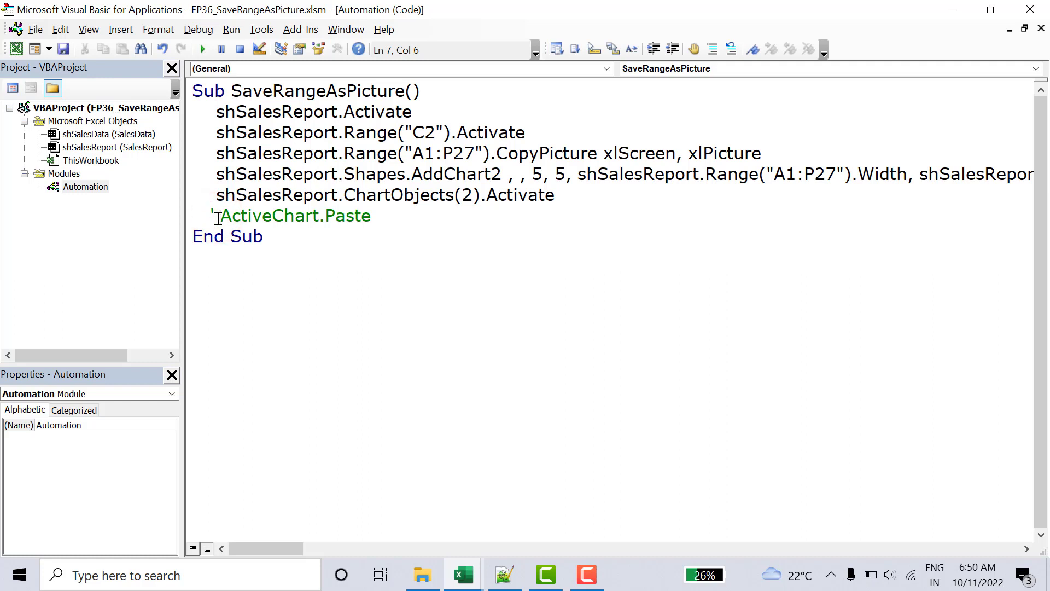
key("BackSpace")
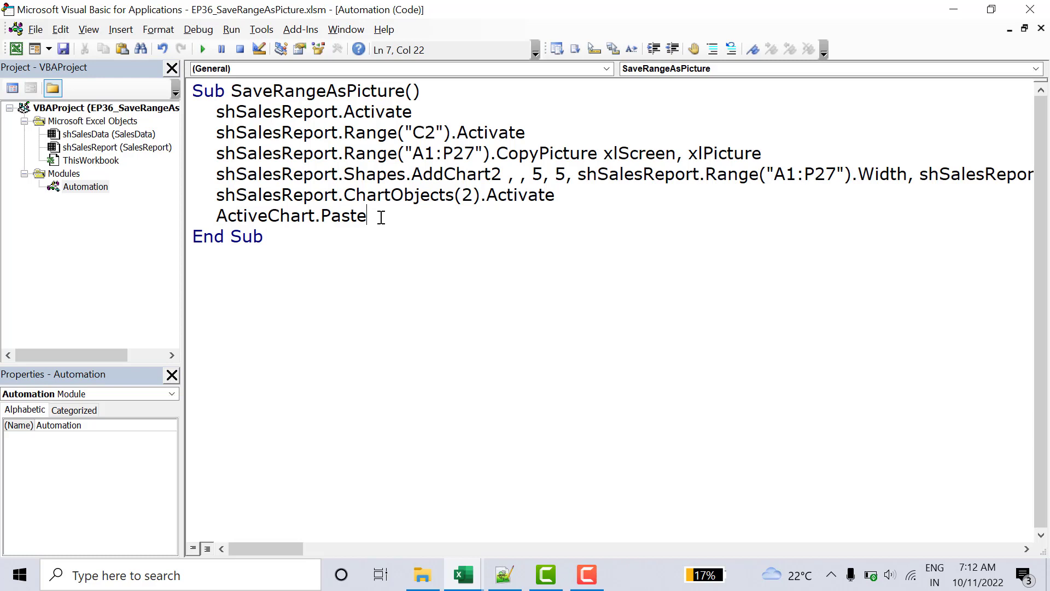
- Begin an ActiveChart.Export statement on a new line below ActiveChart.Paste using IntelliSense
key("Return")
key("Return")
type("Ac")
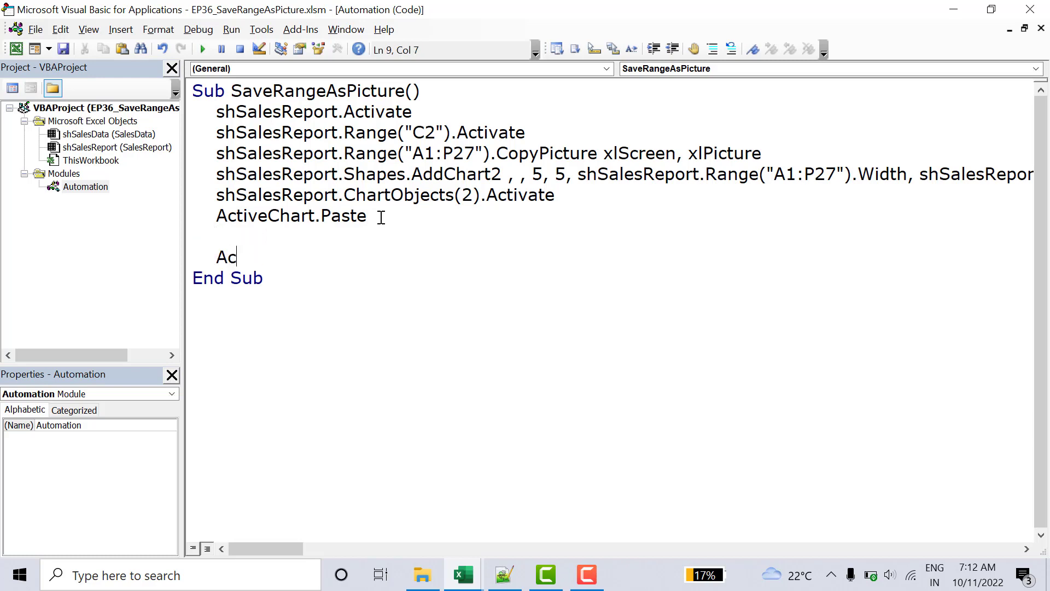
key("ctrl+space")
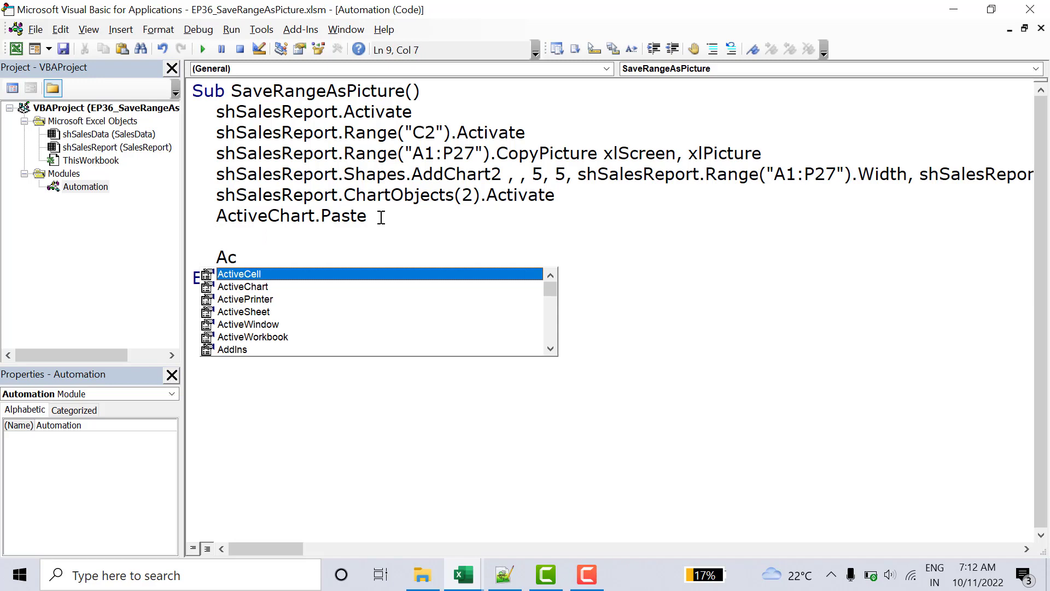
key("Down")
key("Tab")
type(".")
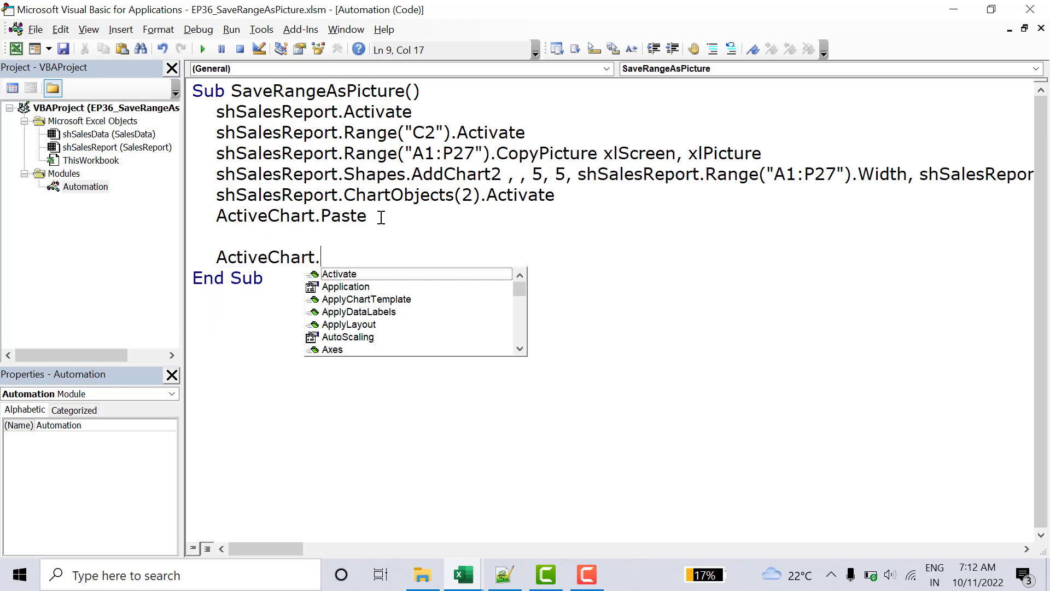
type("e")
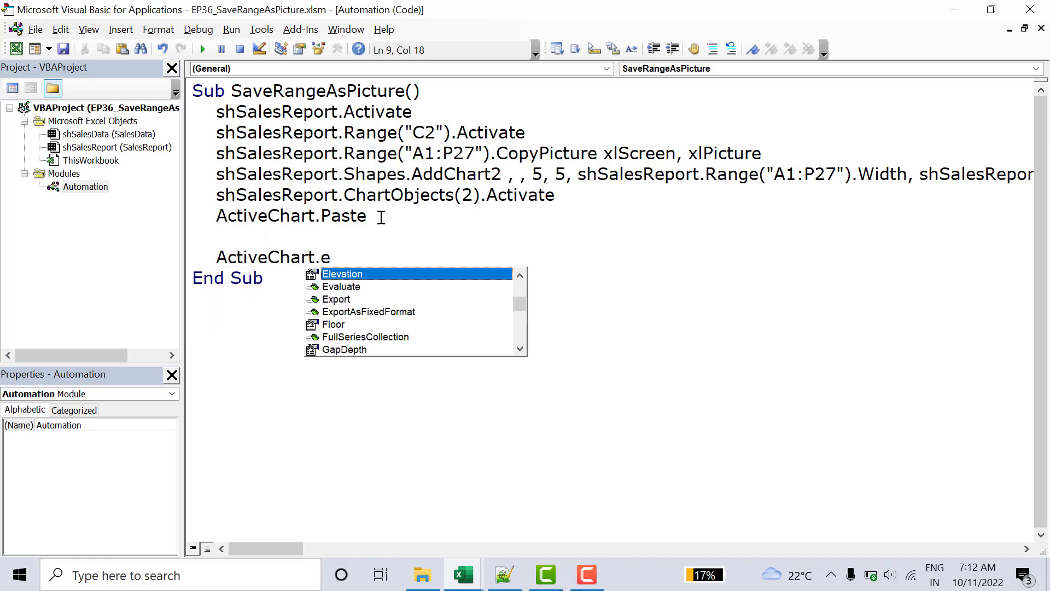
key("Down")
key("Down")
key("Tab")
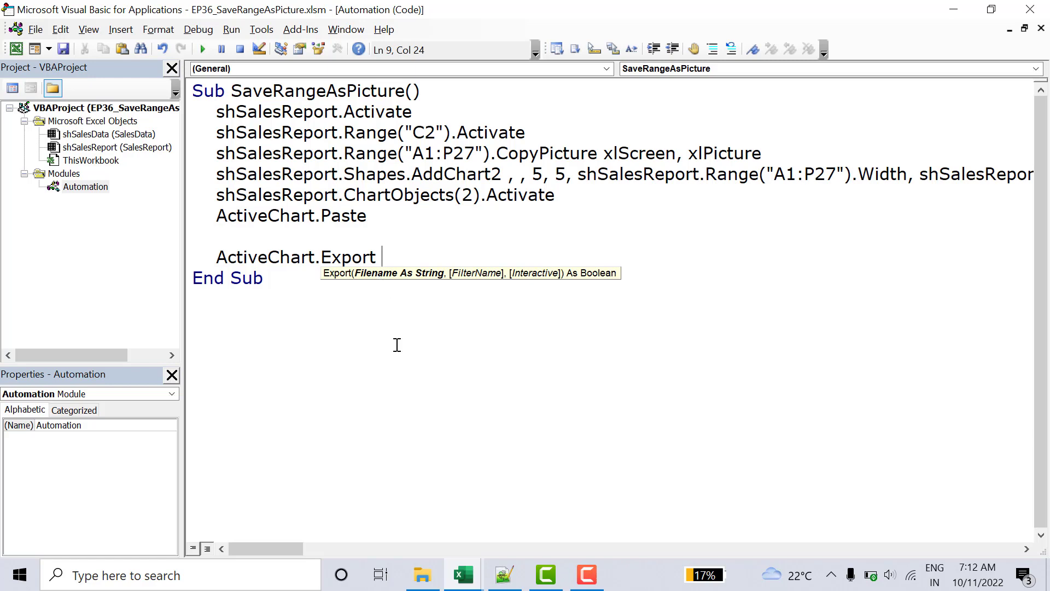
left_click(422, 576)
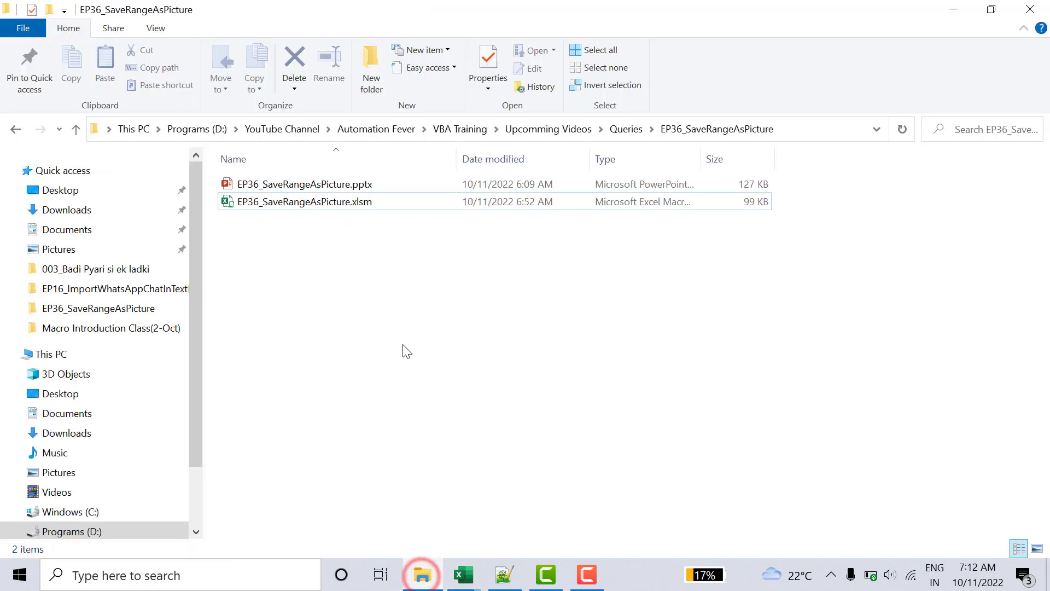
left_click(304, 204)
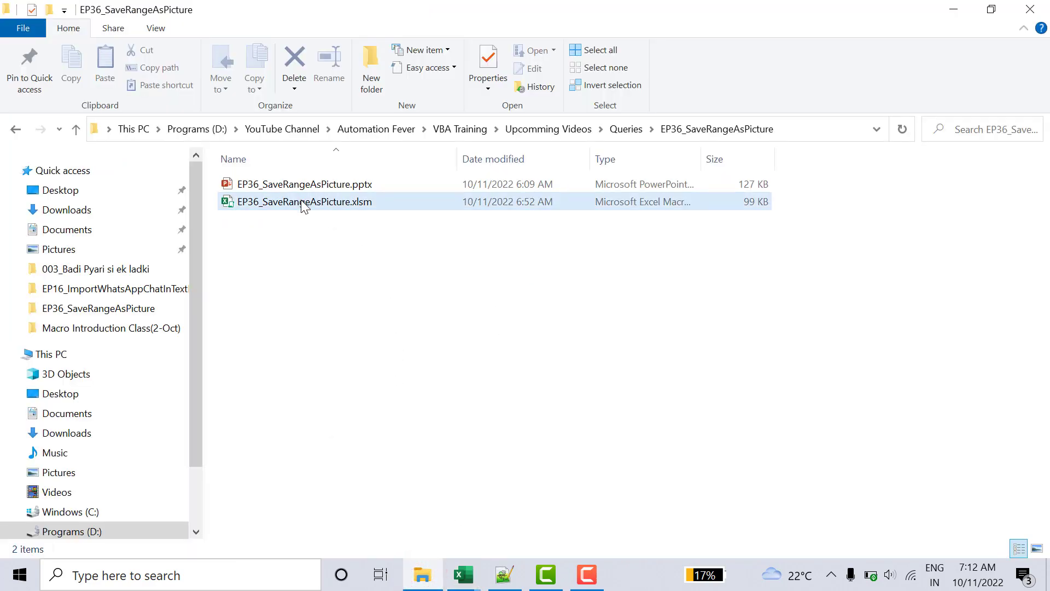
left_click(303, 203)
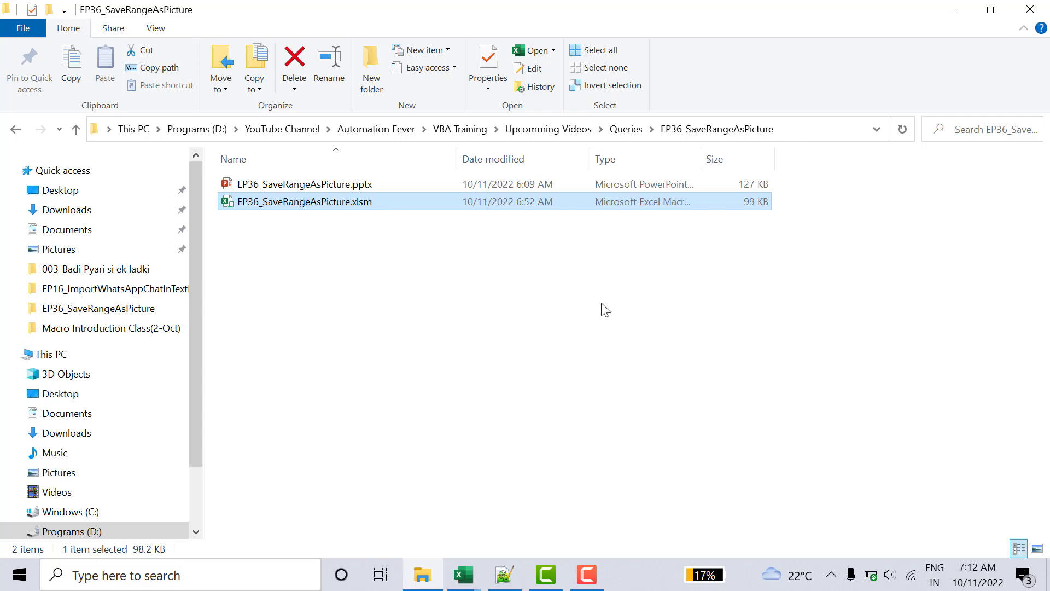
- Complete the export line with ThisWorkbook.Path & "\MyRange.png" as the file name
mouse_move(462, 575)
left_click(531, 527)
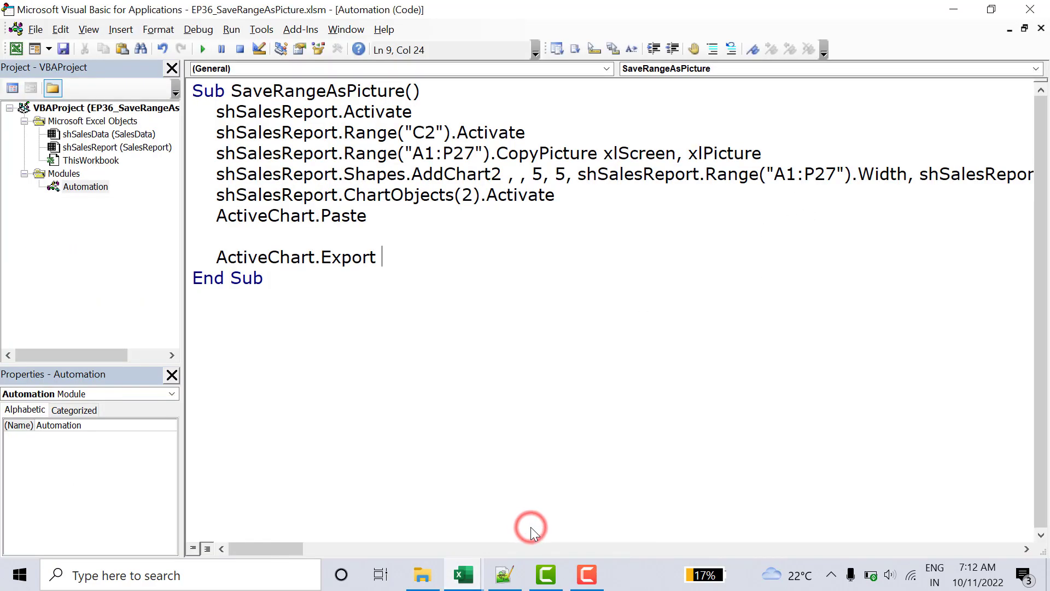
type("thi")
key("ctrl+space")
key("Tab")
type(".Export ThisWorkbook.P")
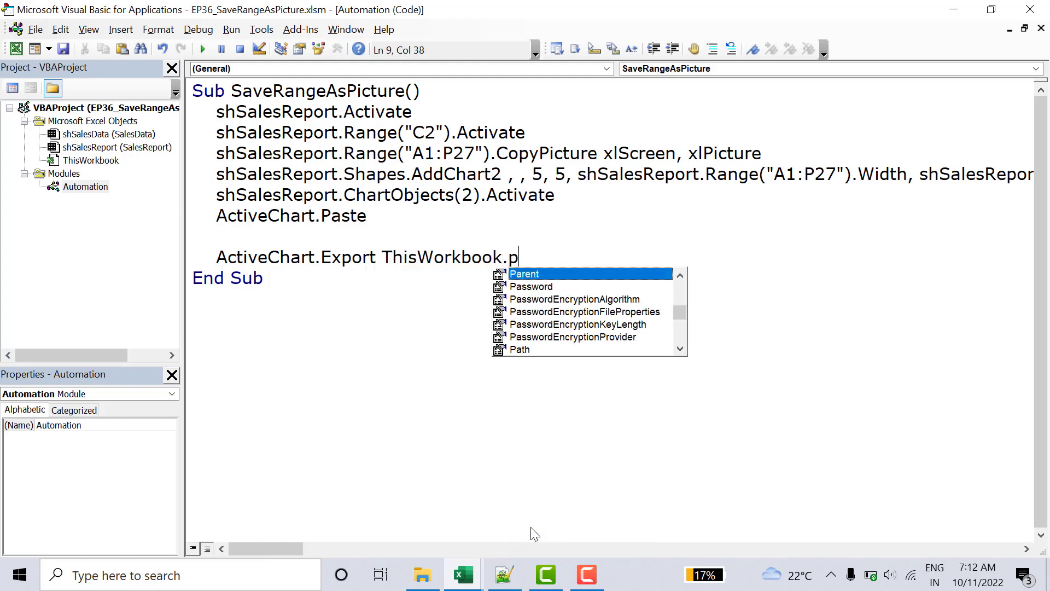
type("ath ")
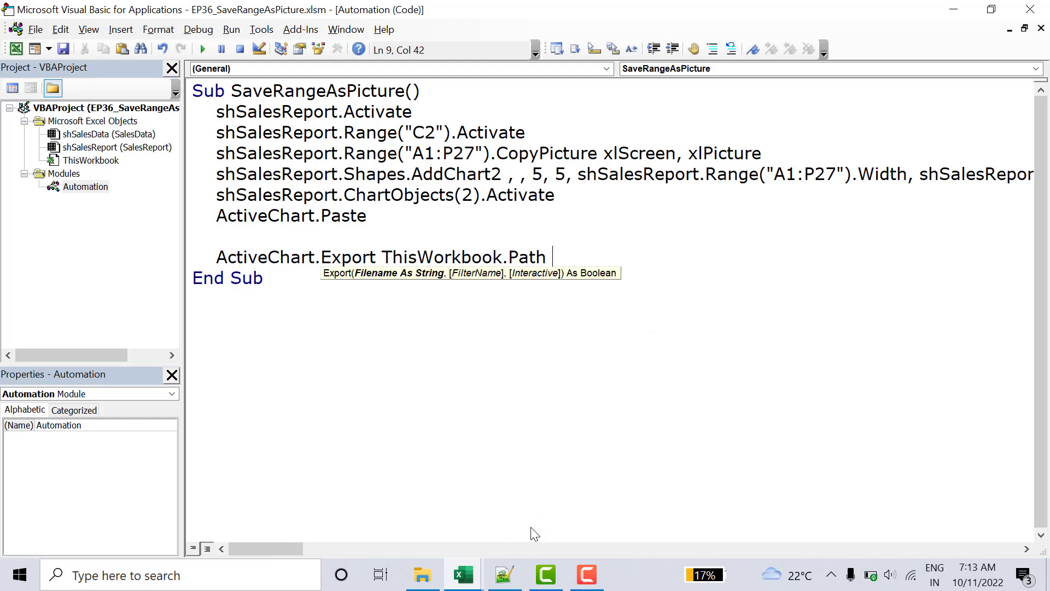
type("& ")
type("\"\\")
type("M")
type("y")
type("Range")
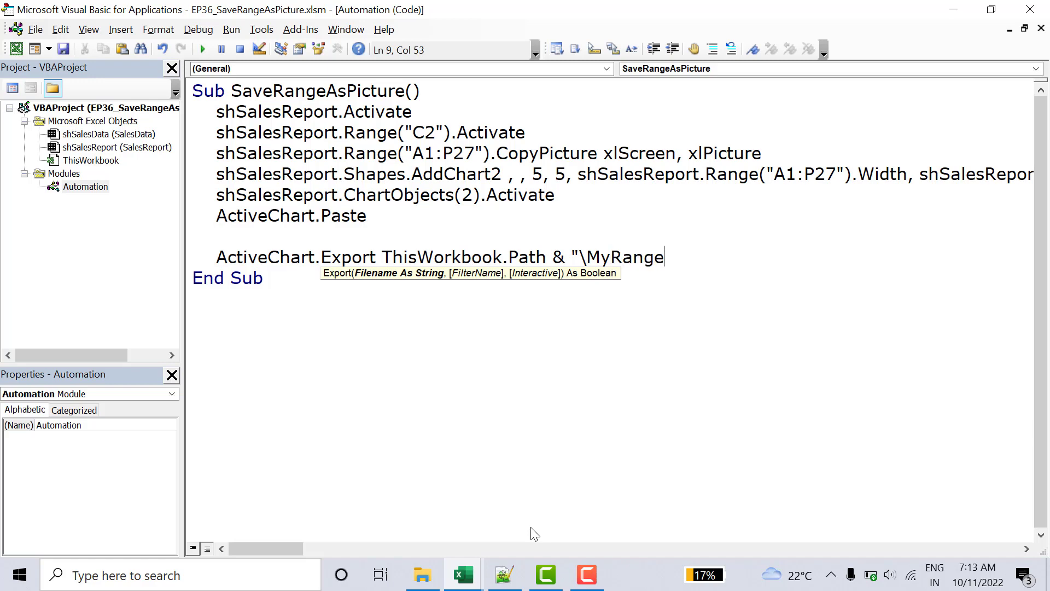
type(".p")
type("ng\"")
key("Escape")
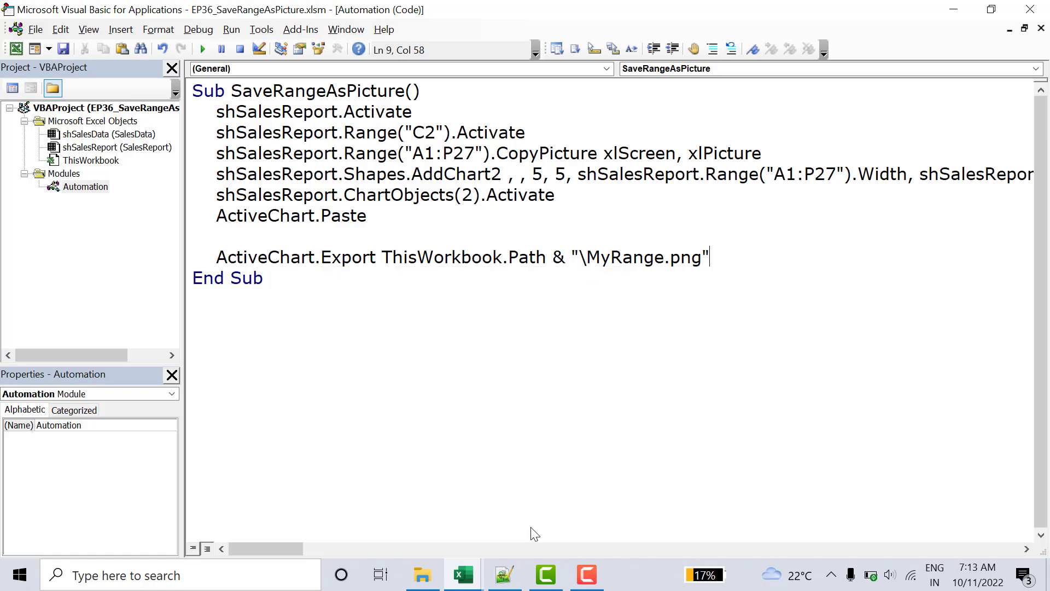
- Add shSalesReport.ChartObjects(2).Delete below the export line and run the macro
key("Return")
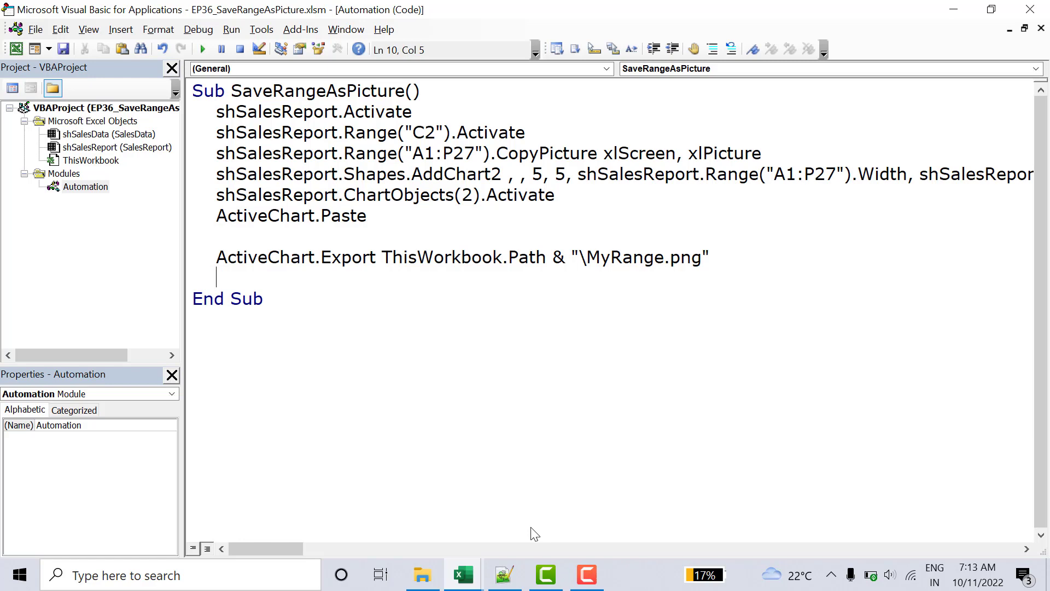
type("sh")
key("ctrl+space")
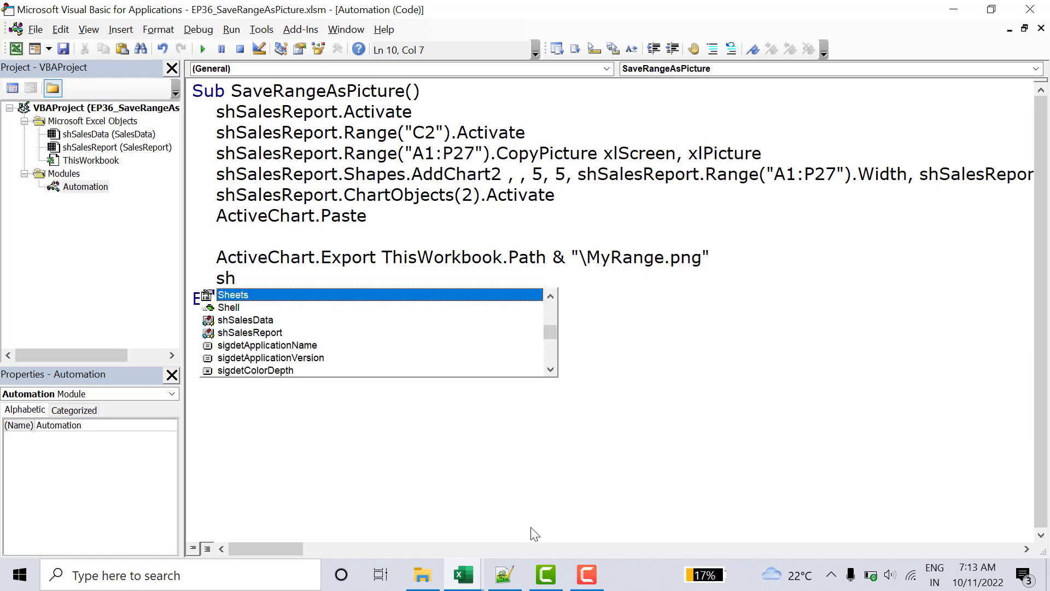
key("Down")
key("Down")
key("Down")
key("Tab")
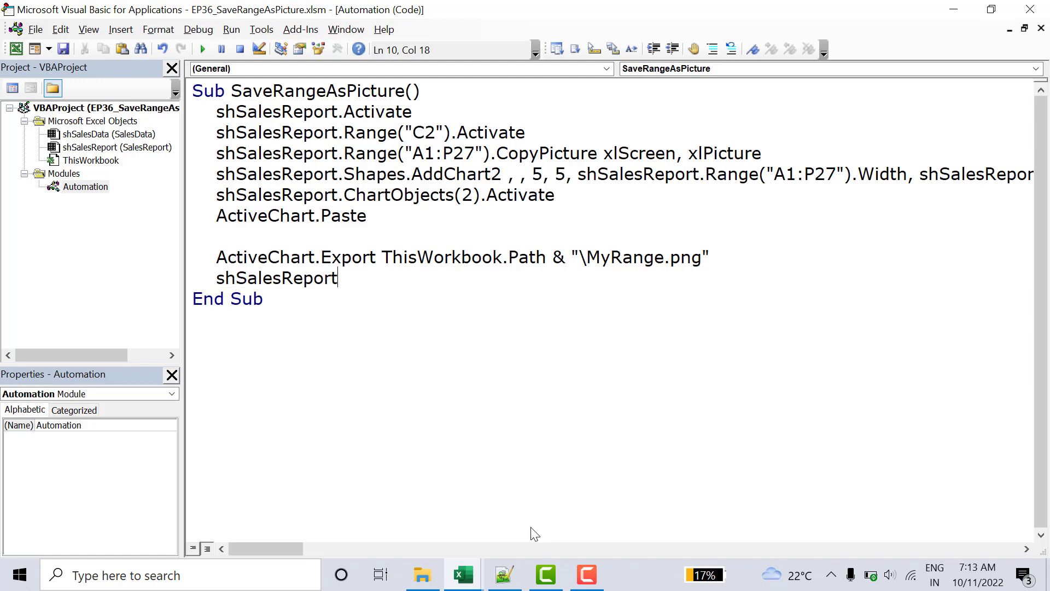
type(".ch")
key("Tab")
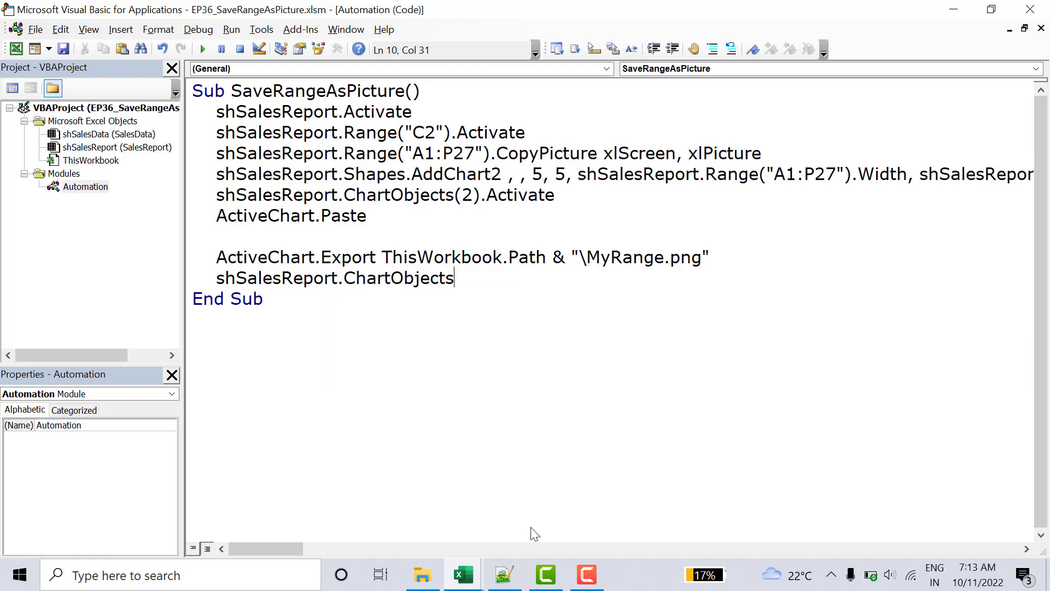
type("(2")
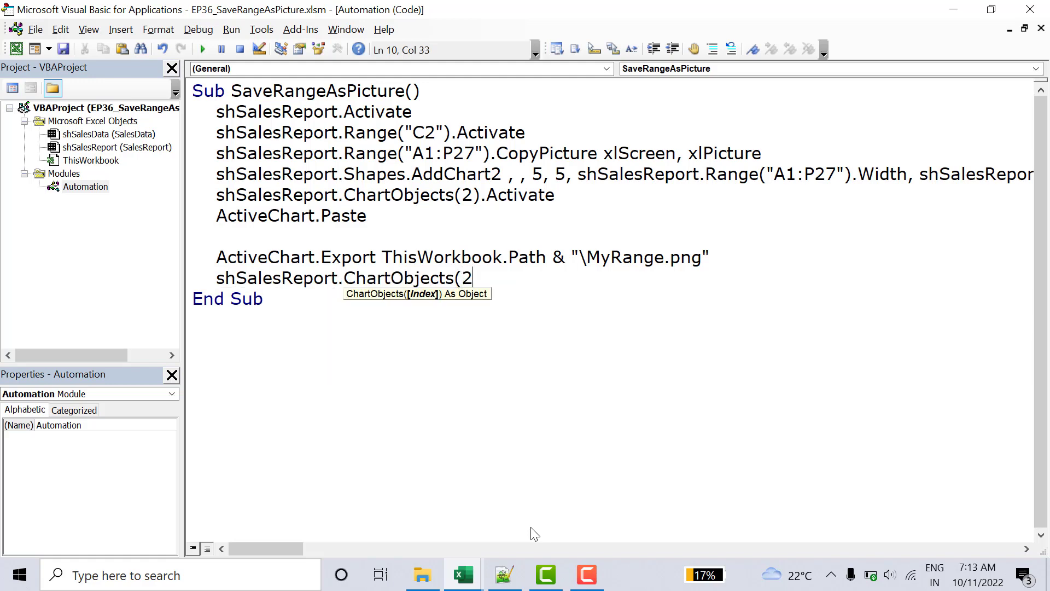
type(").de")
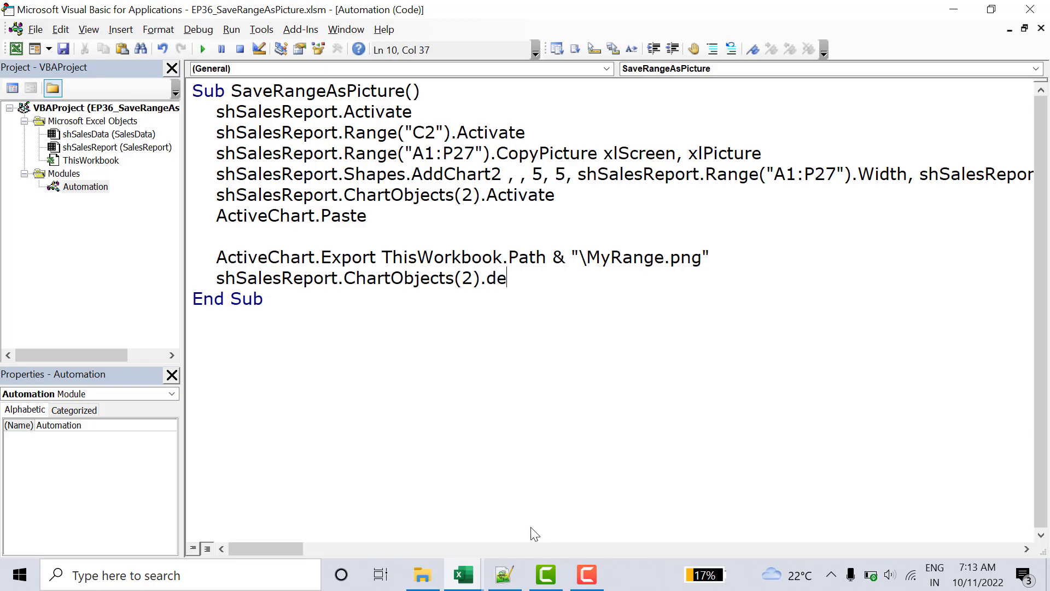
type("lete")
key("Up")
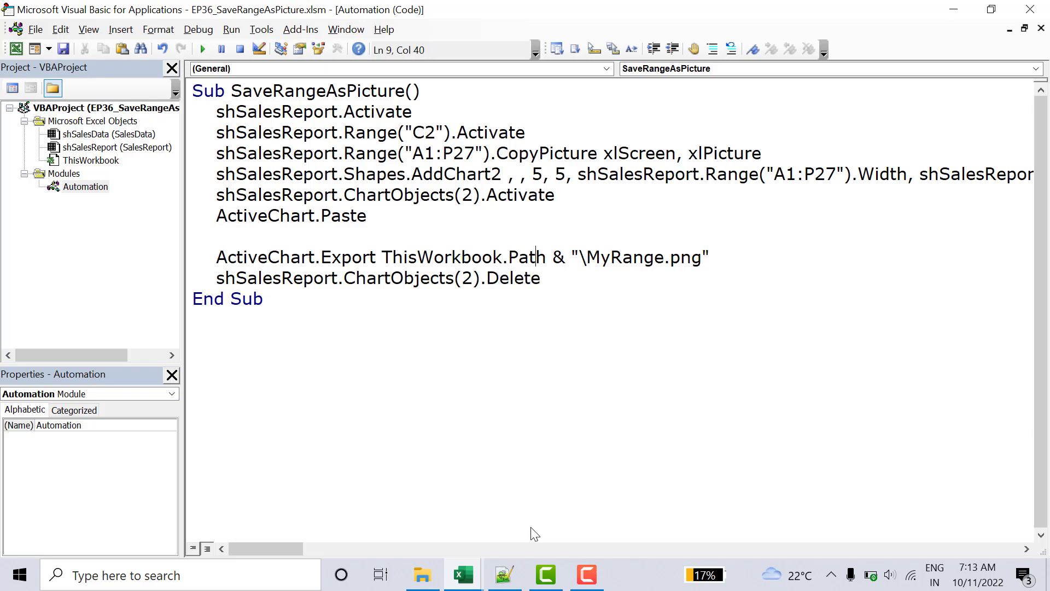
left_click(202, 49)
- Return to the Sales Report sheet and open the workbook's folder holding MyRange.png
left_click(17, 48)
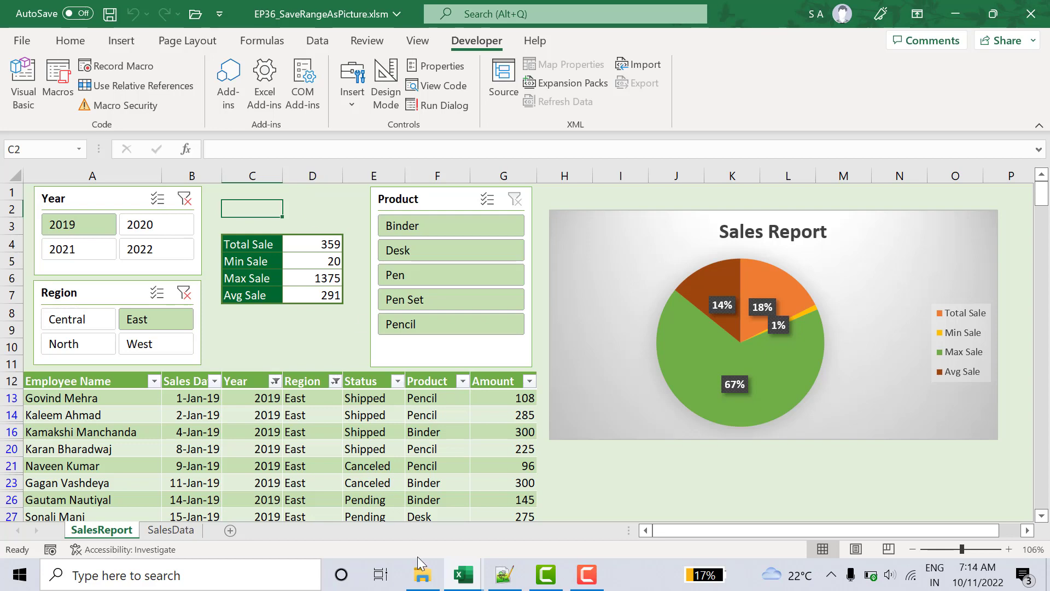
left_click(422, 575)
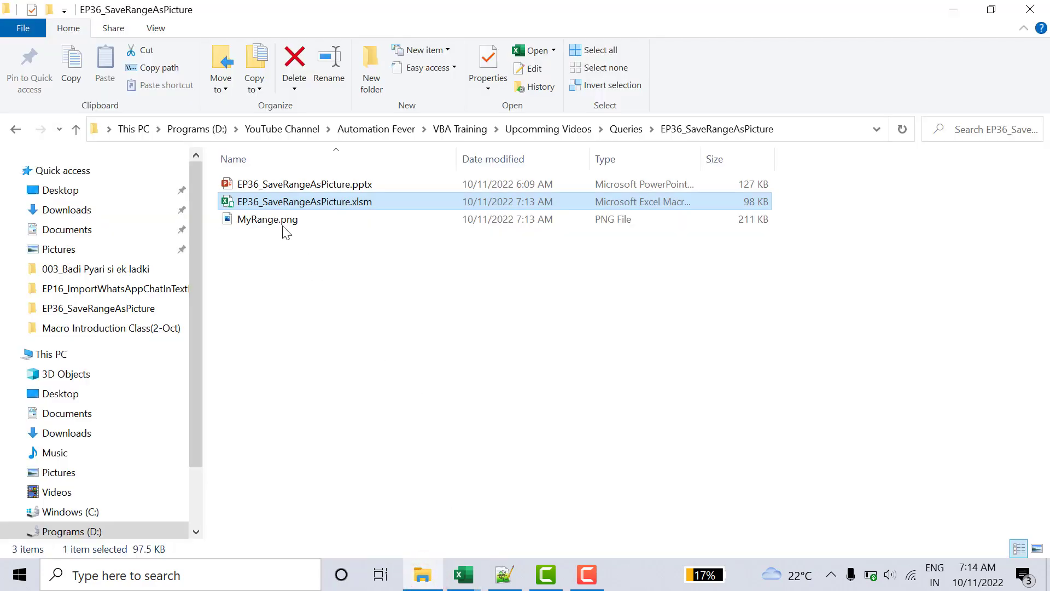
mouse_move(267, 219)
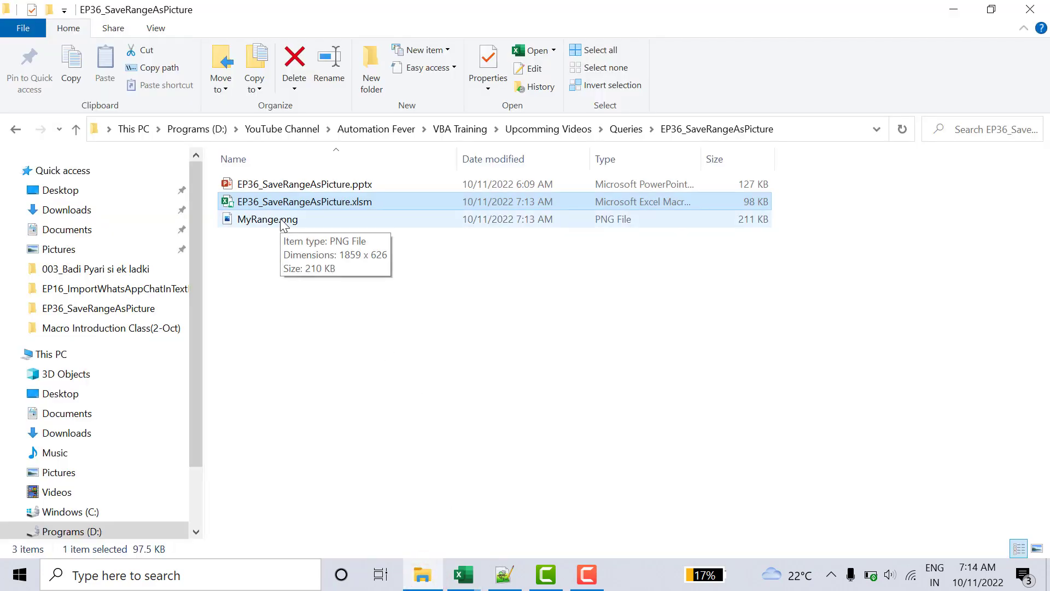
- Preview the exported MyRange.png image, then go back to the SaveRangeAsPicture macro in the VBA editor
double_click(281, 219)
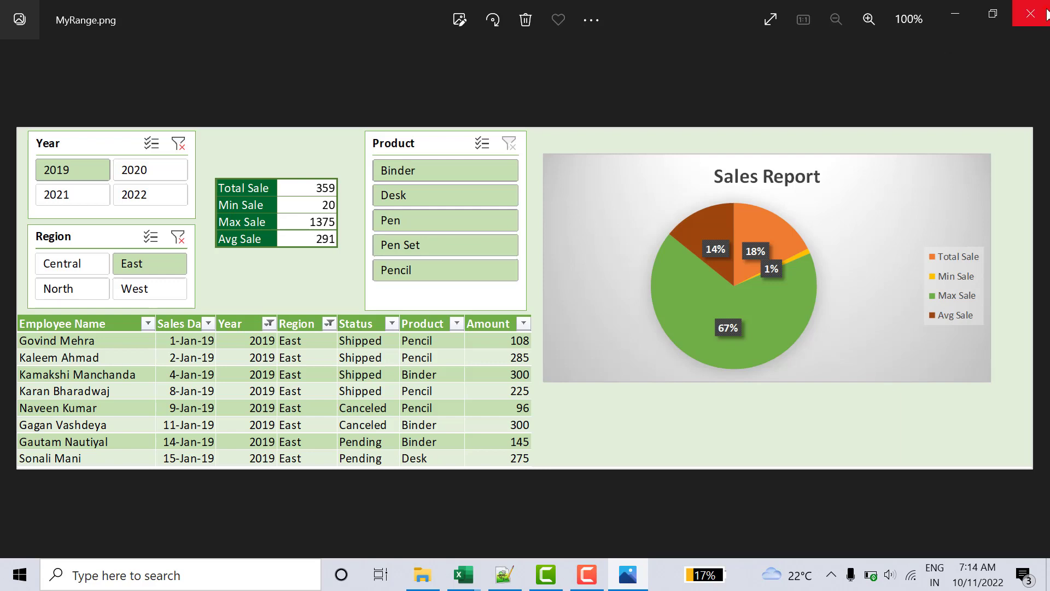
left_click(1030, 14)
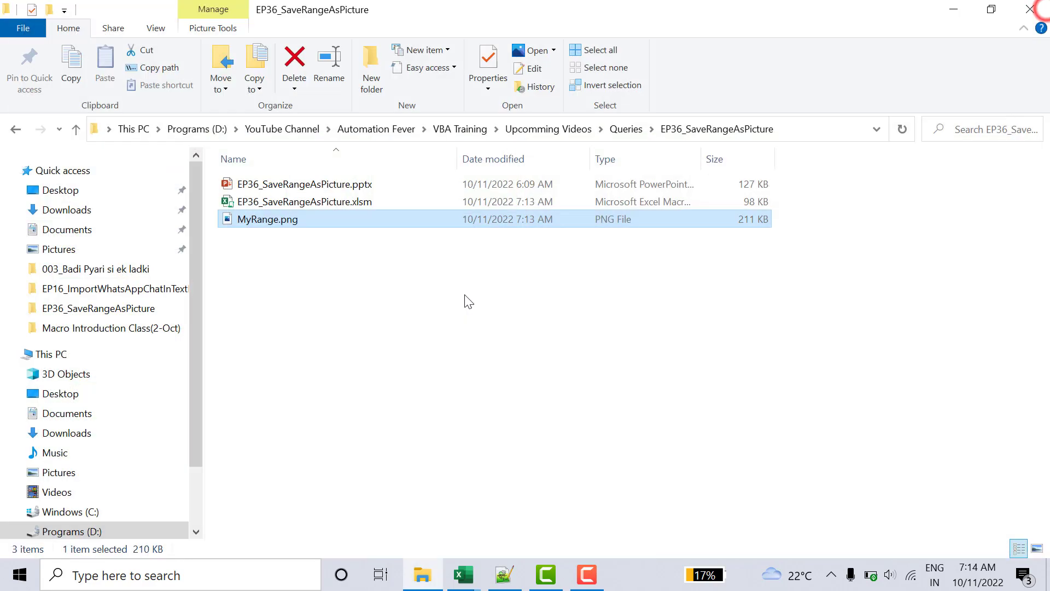
left_click(464, 575)
left_click(554, 499)
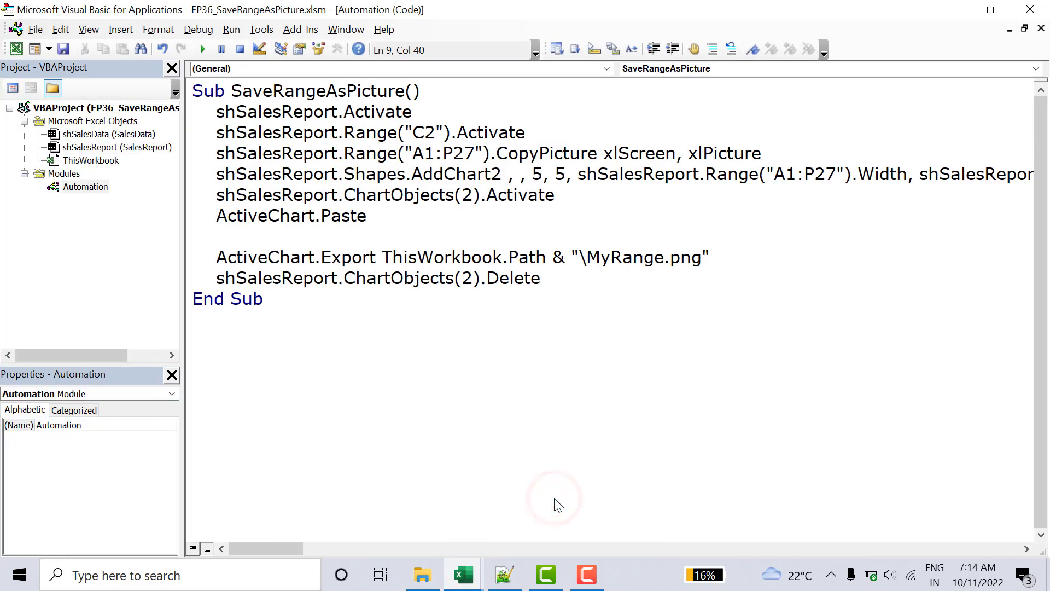